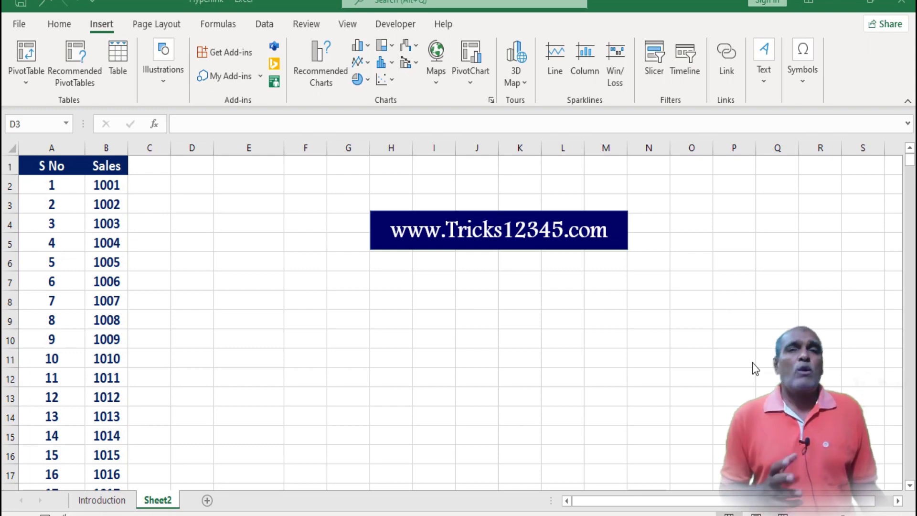
# - Click around Sheet2's cells and scroll down to B15 in the Sales column
pyautogui.click(238, 242)
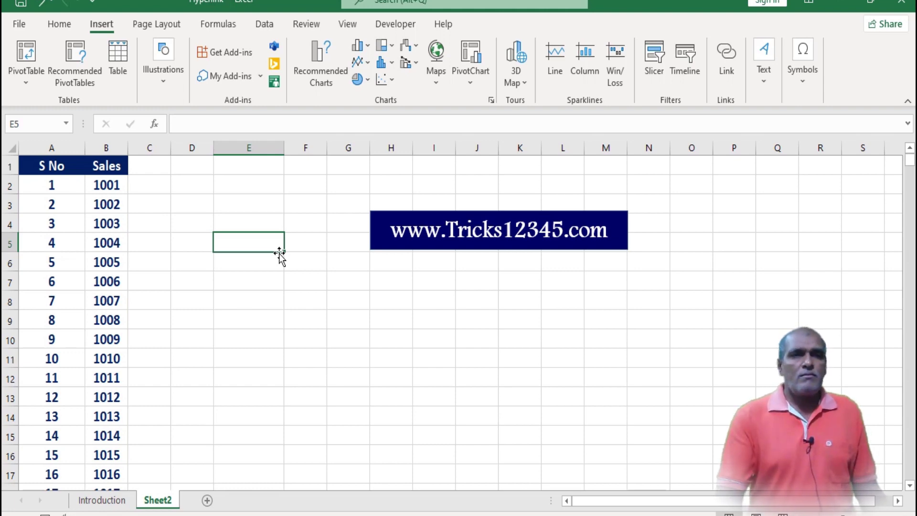
pyautogui.press('Left')
pyautogui.press('Left')
pyautogui.press('Left')
pyautogui.press('Left')
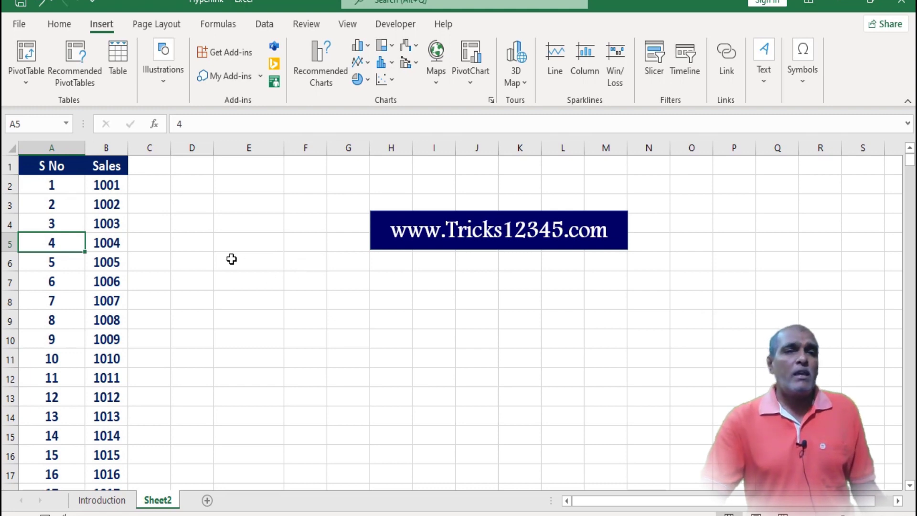
pyautogui.click(186, 189)
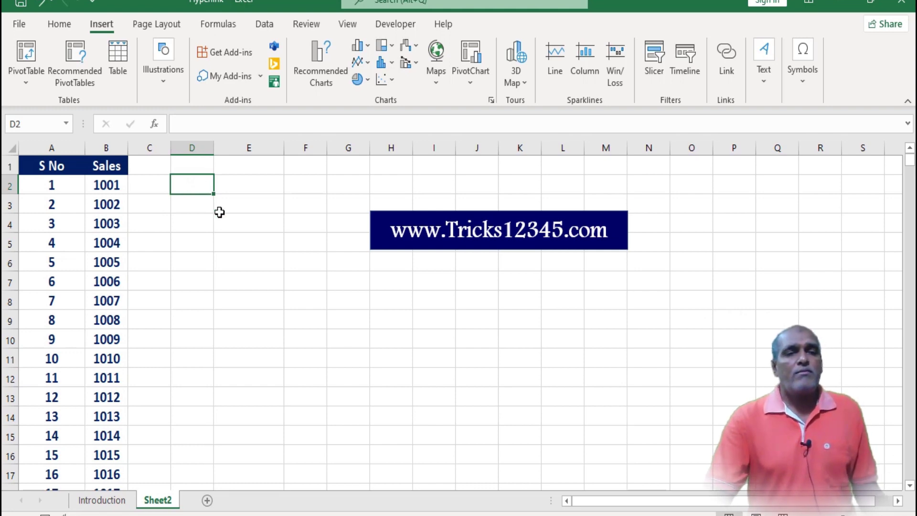
pyautogui.scroll(-3, 217, 228)
pyautogui.click(112, 266)
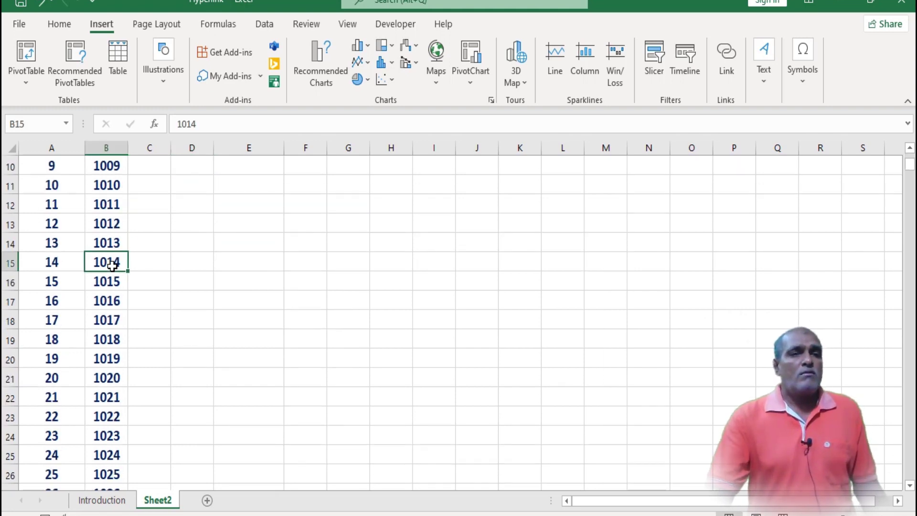
# - Move through the Sales data to cell A51 (S No 50) and show the Formulas tools
pyautogui.hotkey('ctrl', 'Down')
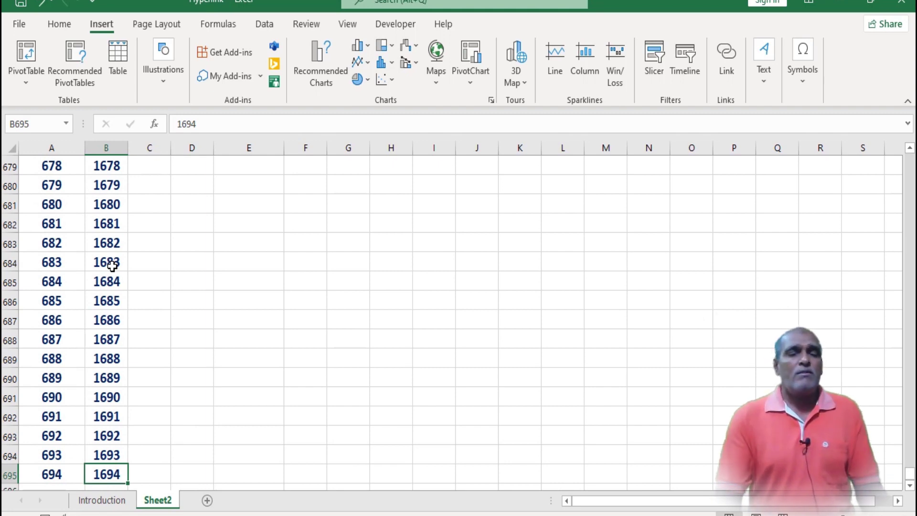
pyautogui.hotkey('ctrl', 'Up')
pyautogui.press('Down')
pyautogui.press('Down')
pyautogui.press('Down')
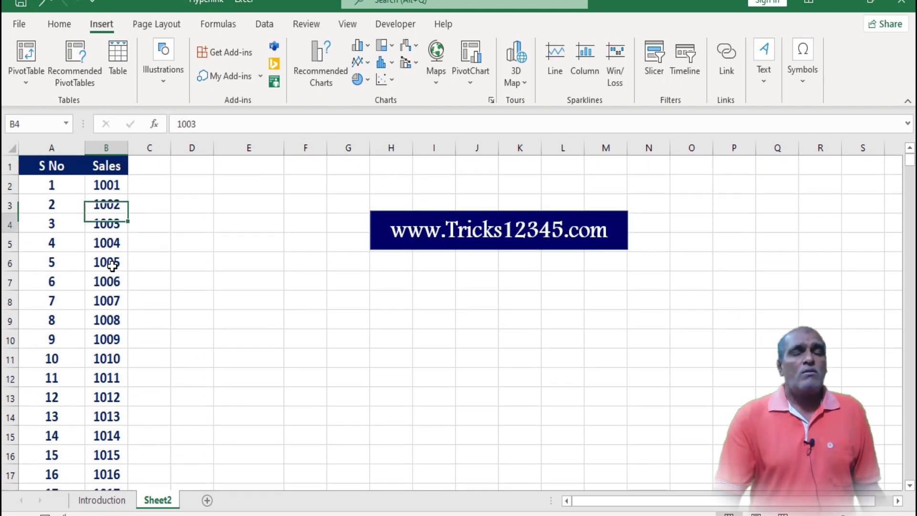
pyautogui.press('Down')
pyautogui.press('Down')
pyautogui.press('Down')
pyautogui.press('Down')
pyautogui.press('Down')
pyautogui.press('Down')
pyautogui.press('Down')
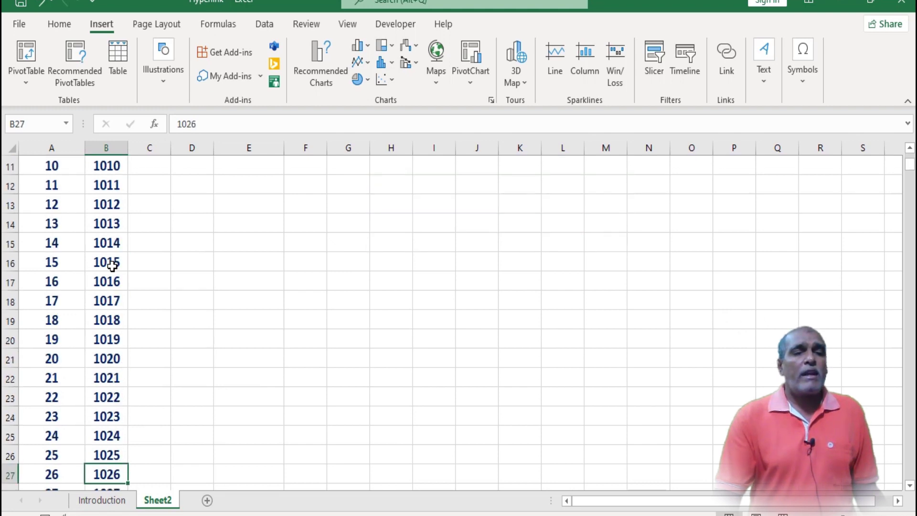
pyautogui.press('Down')
pyautogui.press('Down')
pyautogui.press('Down')
pyautogui.press('Down')
pyautogui.press('Down')
pyautogui.press('Down')
pyautogui.press('Down')
pyautogui.press('Down')
pyautogui.press('Down')
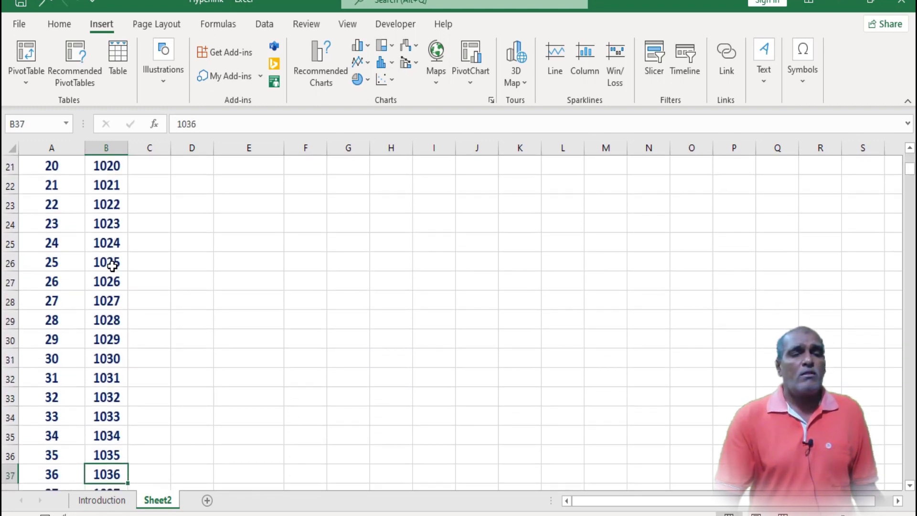
pyautogui.press('Down')
pyautogui.press('Down')
pyautogui.press('Down')
pyautogui.press('Down')
pyautogui.press('Down')
pyautogui.press('Down')
pyautogui.press('Down')
pyautogui.press('Down')
pyautogui.press('Left')
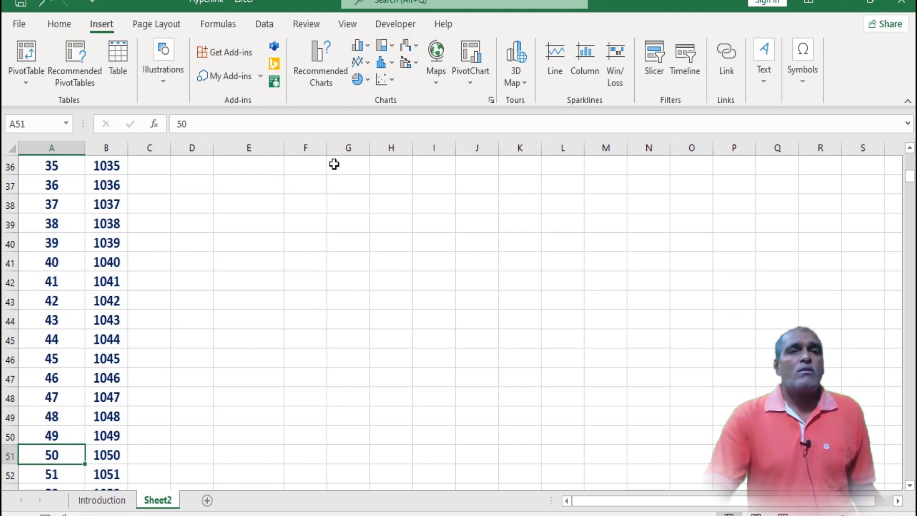
pyautogui.click(223, 26)
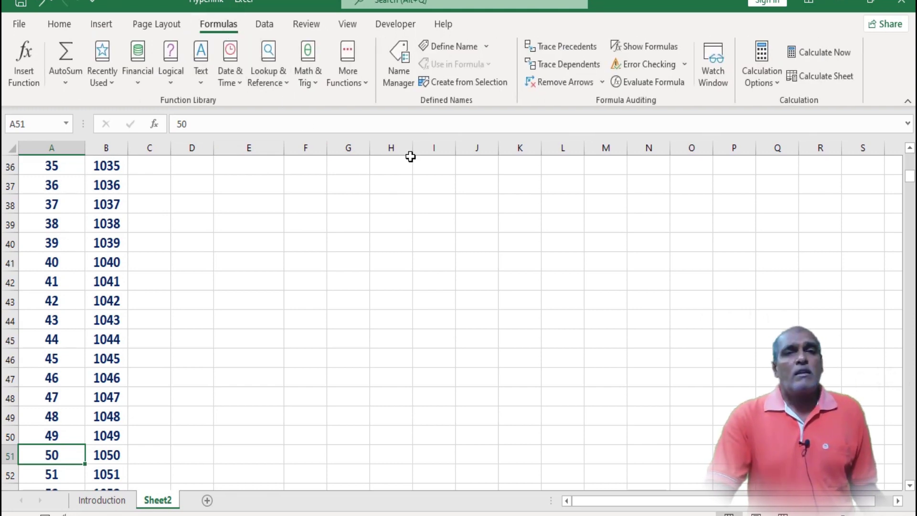
# - Create the name Fifty, scoped to Sheet2, referring to =Sheet2!$A$51
pyautogui.click(399, 76)
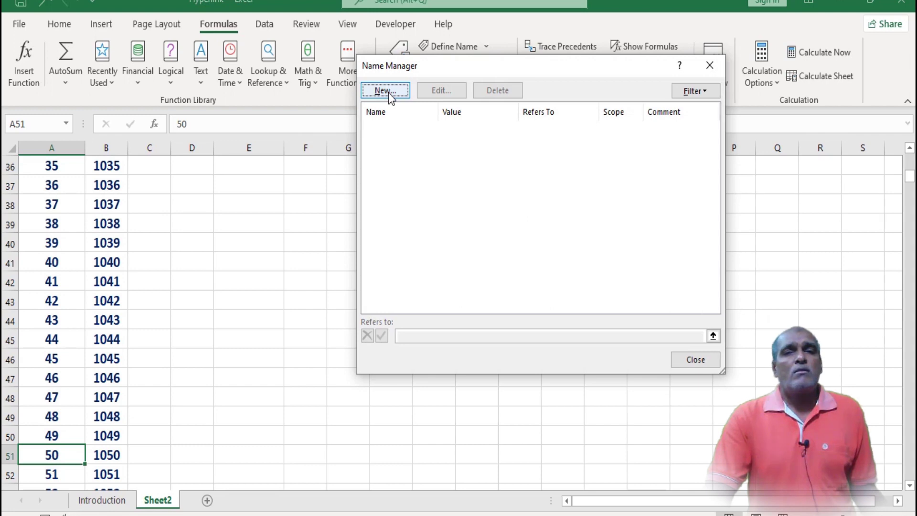
pyautogui.click(389, 93)
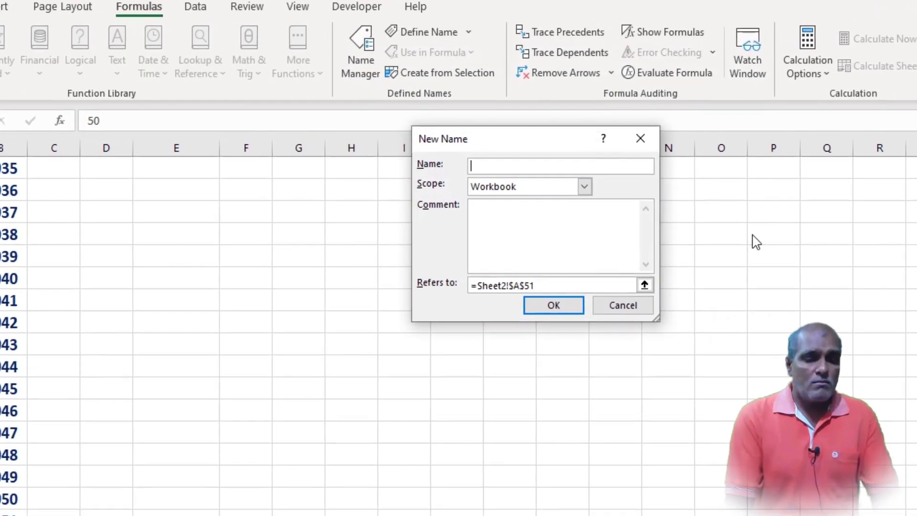
pyautogui.write('Fifty')
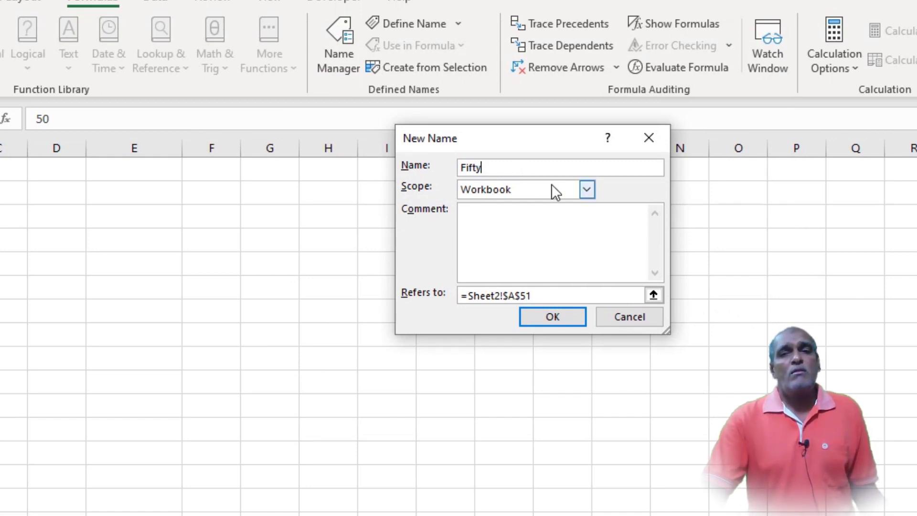
pyautogui.click(585, 189)
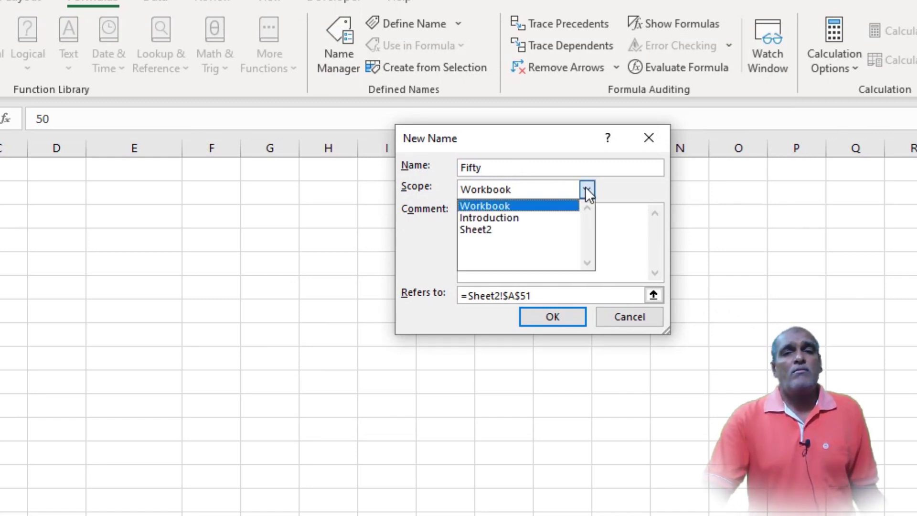
pyautogui.click(522, 229)
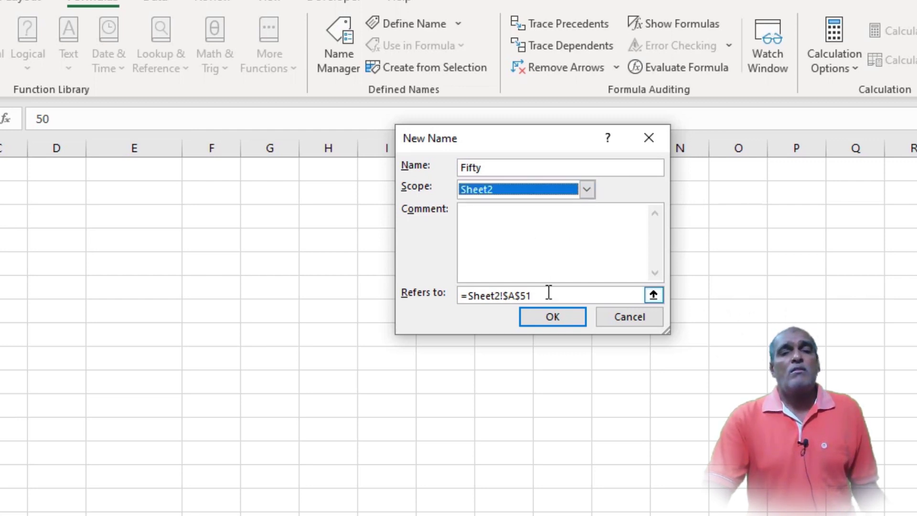
pyautogui.click(553, 317)
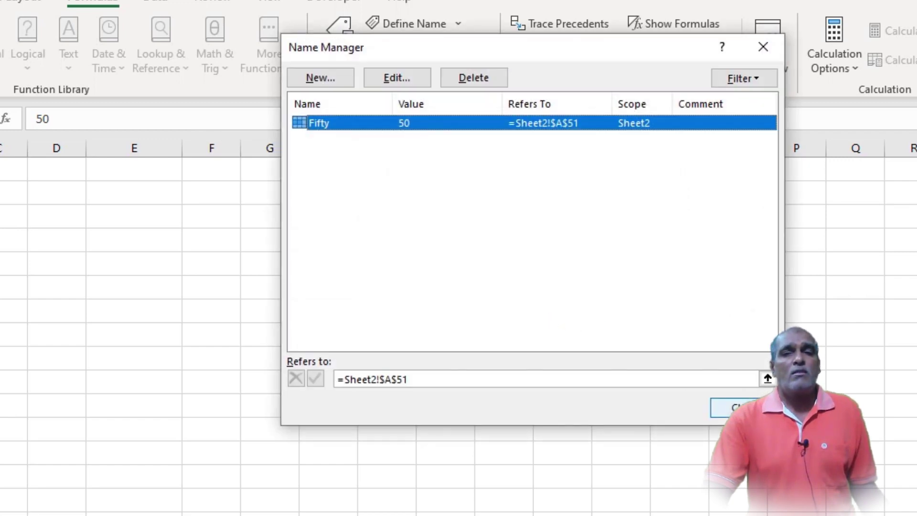
pyautogui.click(731, 408)
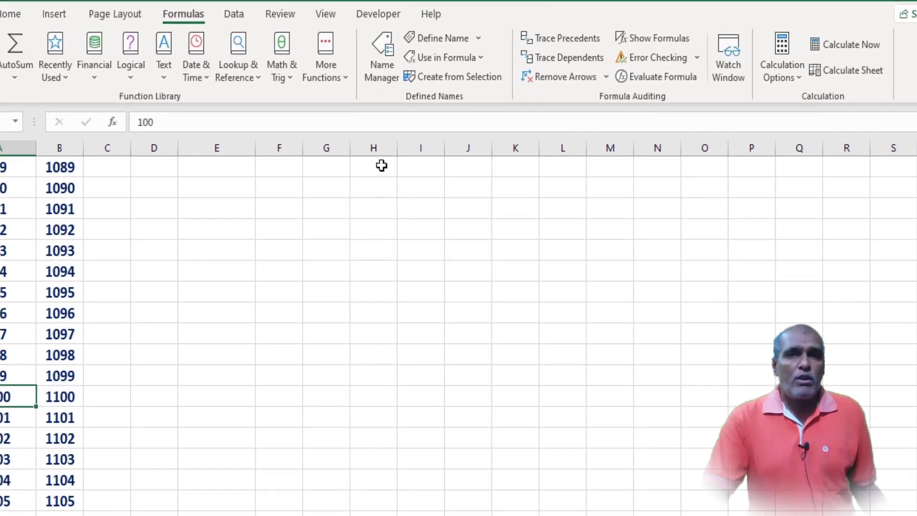
# - Create the Sheet2-scoped name Hundred referring to cell A101 in Name Manager
pyautogui.click(370, 51)
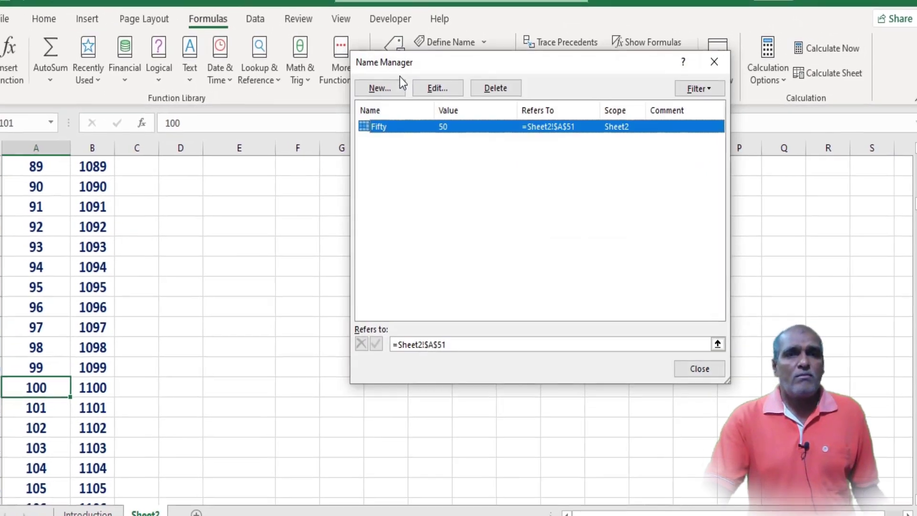
pyautogui.click(386, 91)
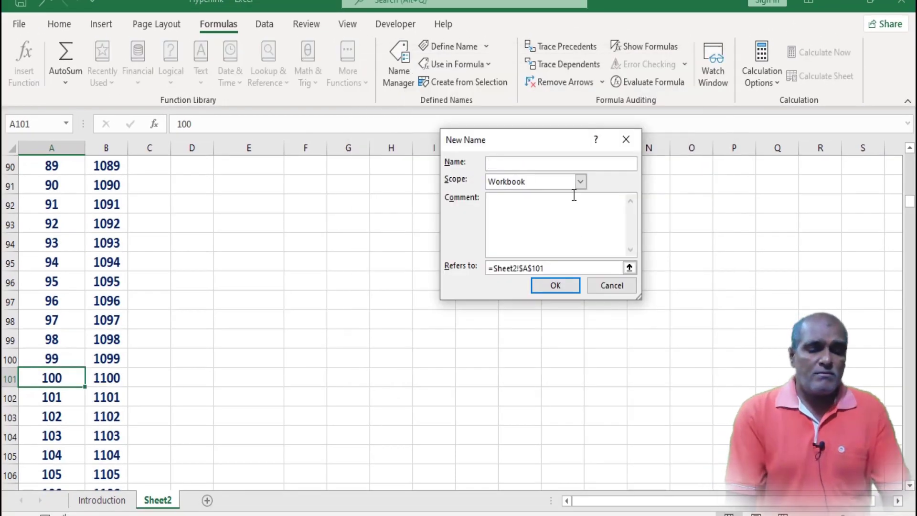
pyautogui.write('Hundr')
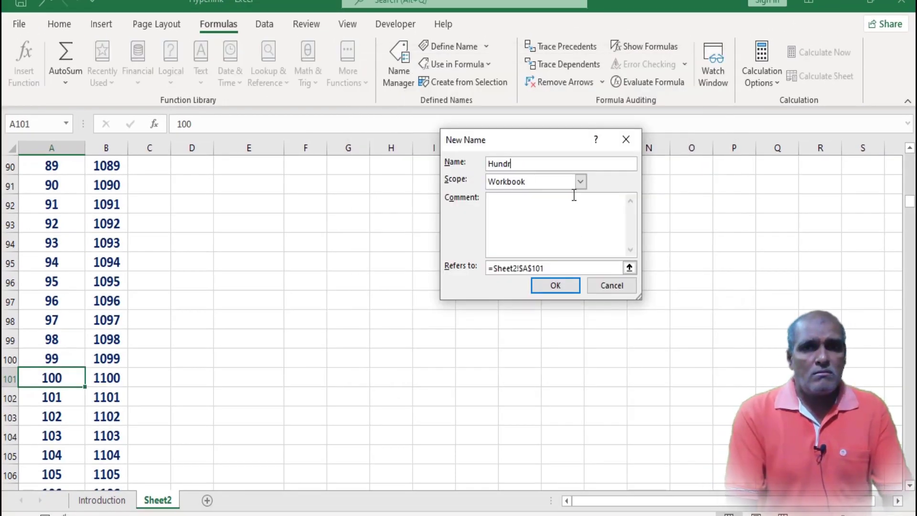
pyautogui.write('ed')
pyautogui.click(580, 182)
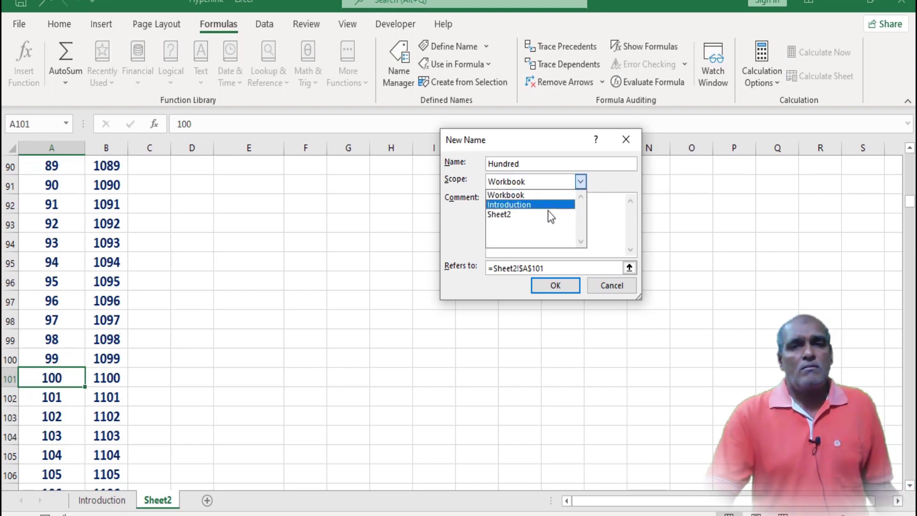
pyautogui.click(546, 212)
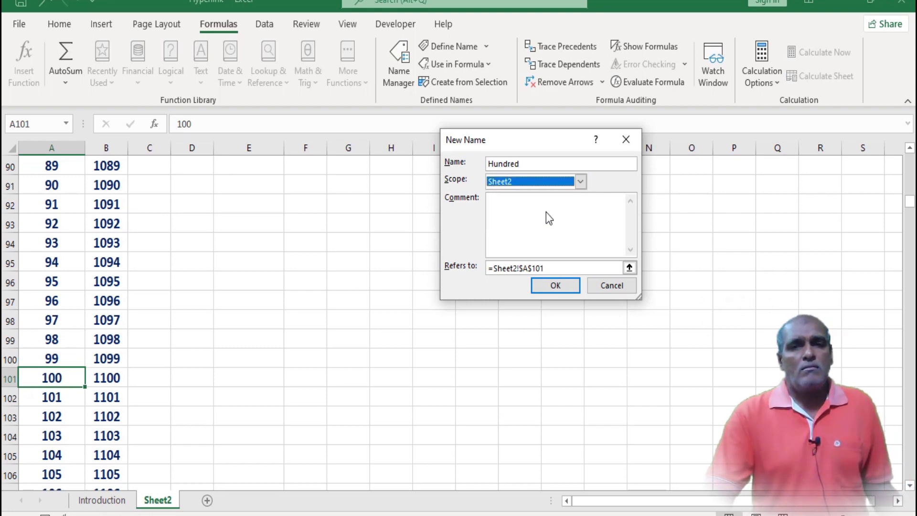
pyautogui.click(557, 286)
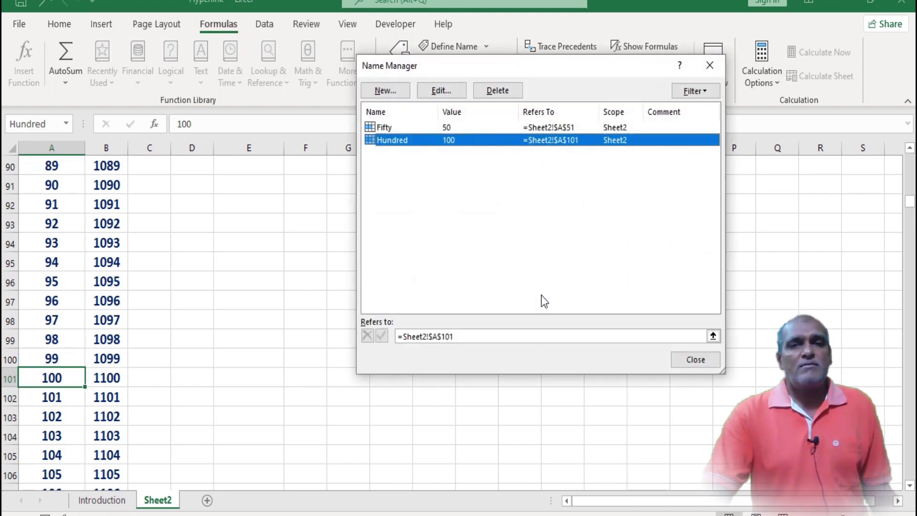
pyautogui.click(686, 363)
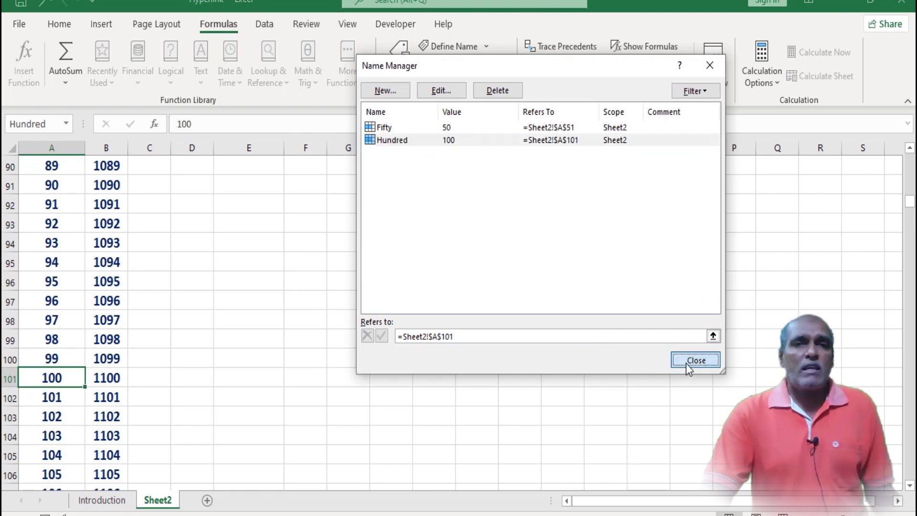
pyautogui.click(289, 265)
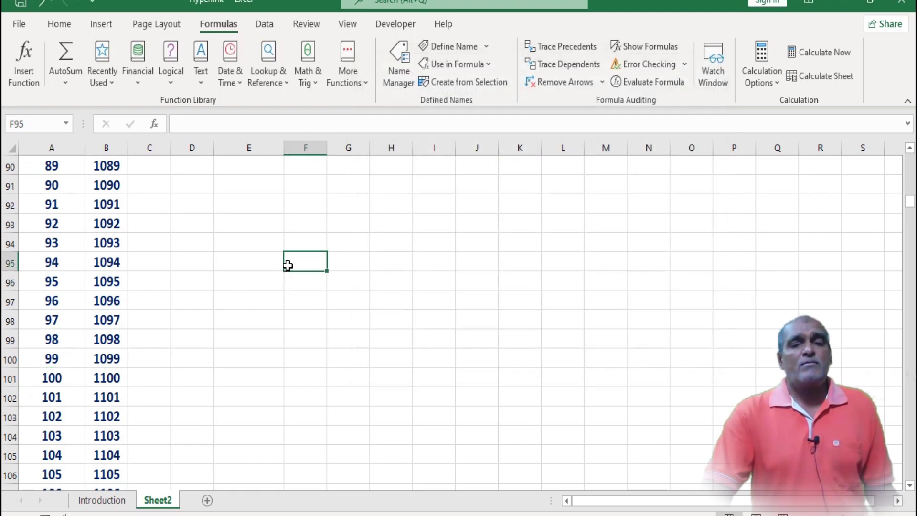
# - Enter the label 'One' in E1, then select the One and Two labels
pyautogui.click(186, 262)
pyautogui.scroll(3, 186, 262)
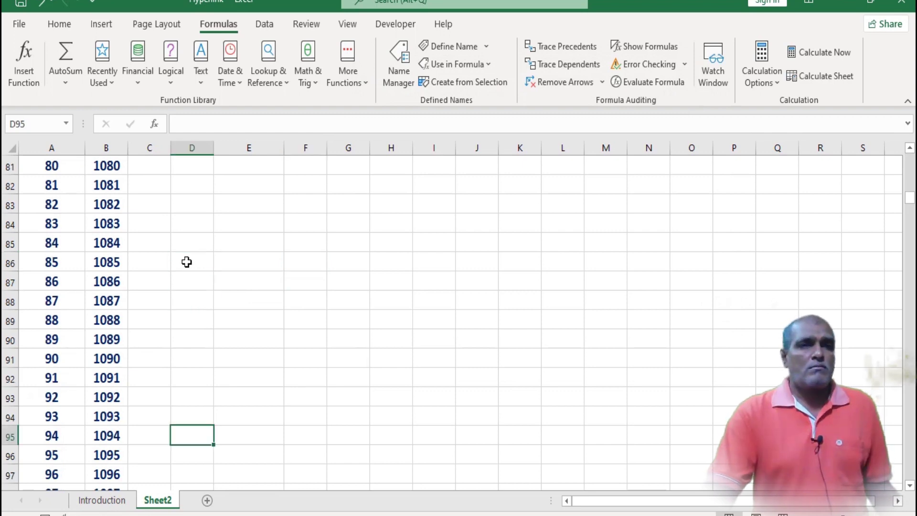
pyautogui.click(142, 285)
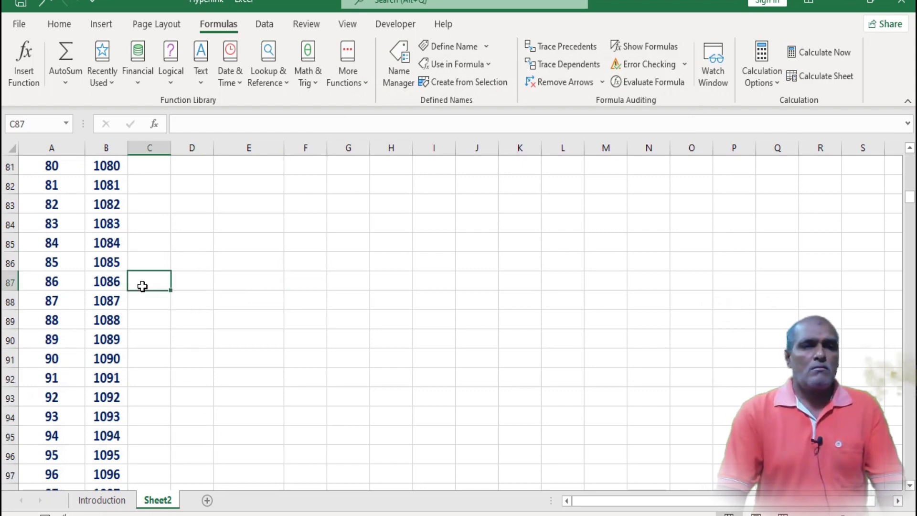
pyautogui.press('Down')
pyautogui.press('Down')
pyautogui.press('Down')
pyautogui.press('Down')
pyautogui.press('Down')
pyautogui.press('Down')
pyautogui.press('Down')
pyautogui.press('Down')
pyautogui.press('Down')
pyautogui.press('Down')
pyautogui.press('Down')
pyautogui.press('Down')
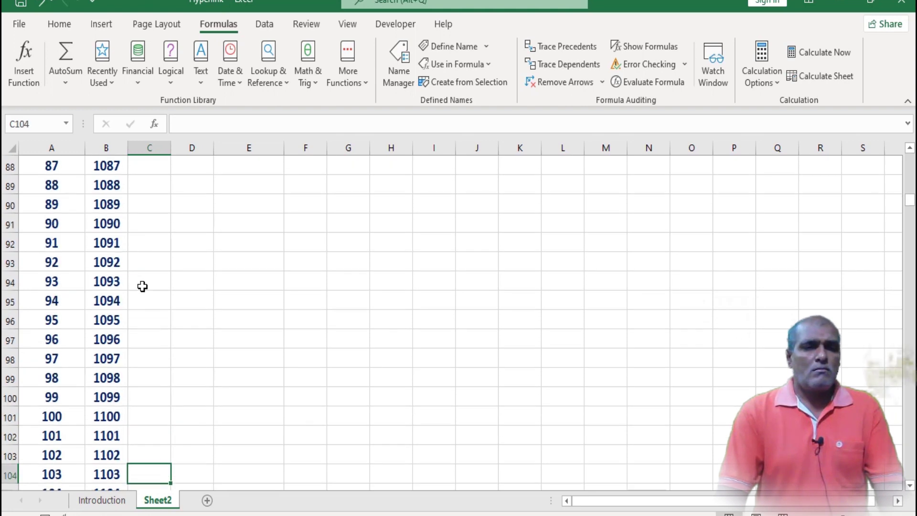
pyautogui.press('Up')
pyautogui.press('Up')
pyautogui.press('Up')
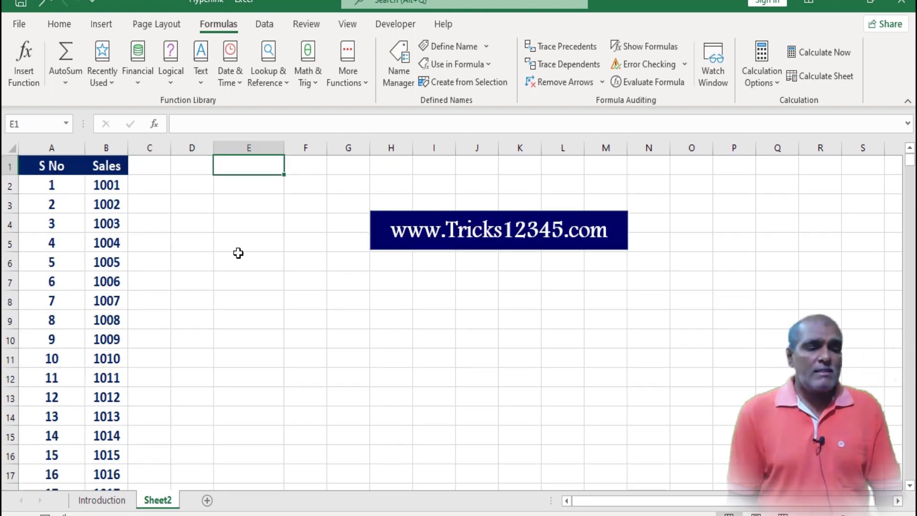
pyautogui.write('One')
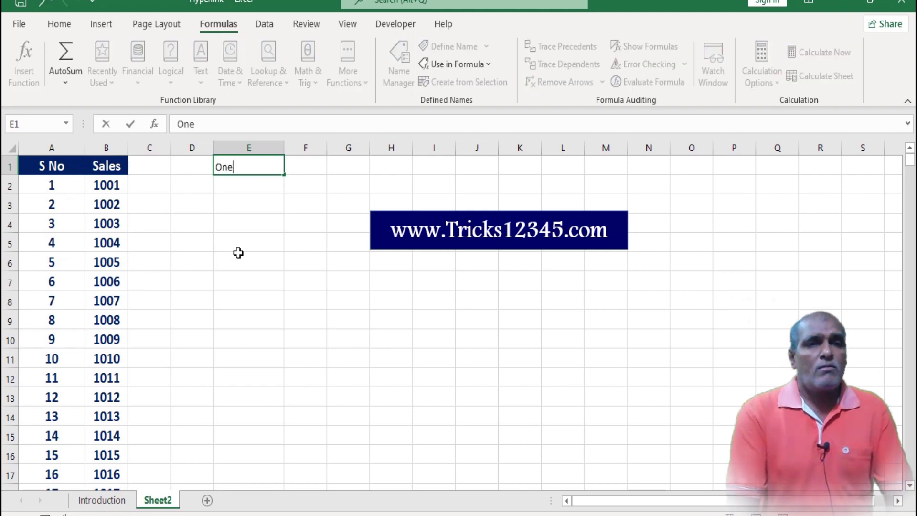
pyautogui.press('Return')
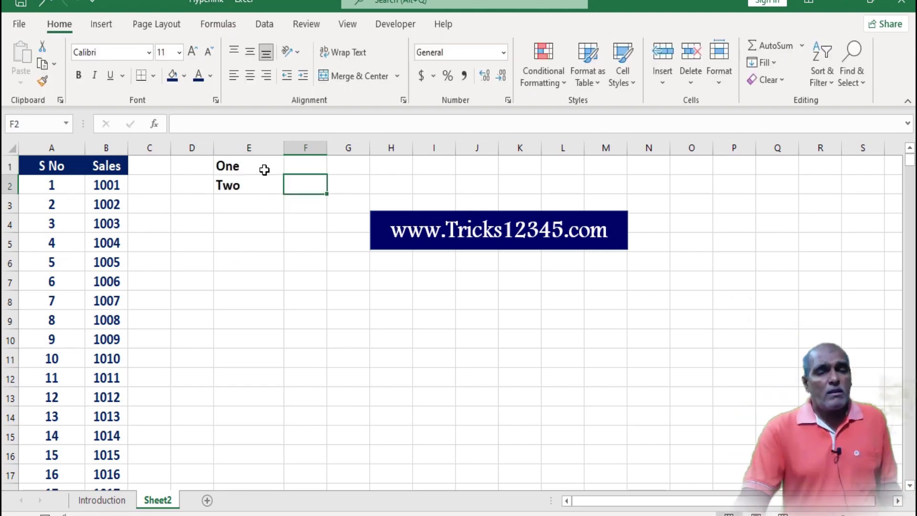
pyautogui.moveTo(264, 169); pyautogui.dragTo(256, 190)
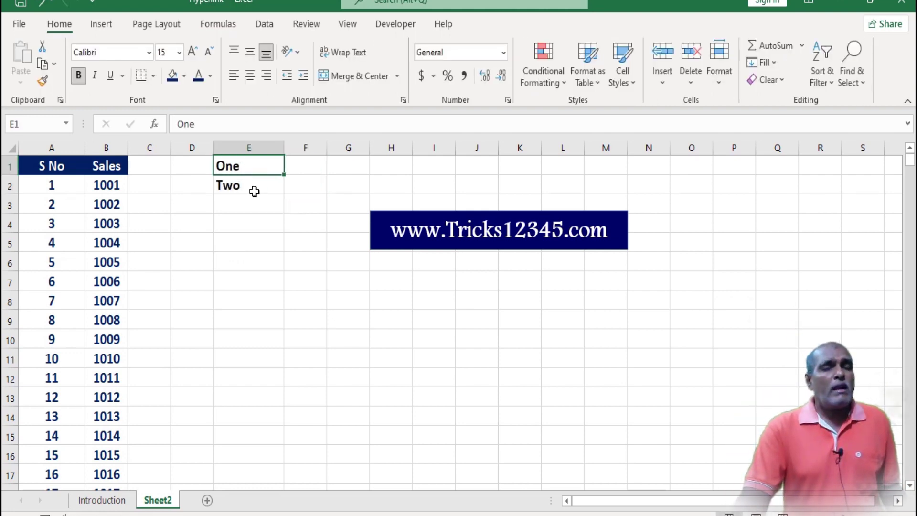
pyautogui.click(249, 189)
pyautogui.press('Up')
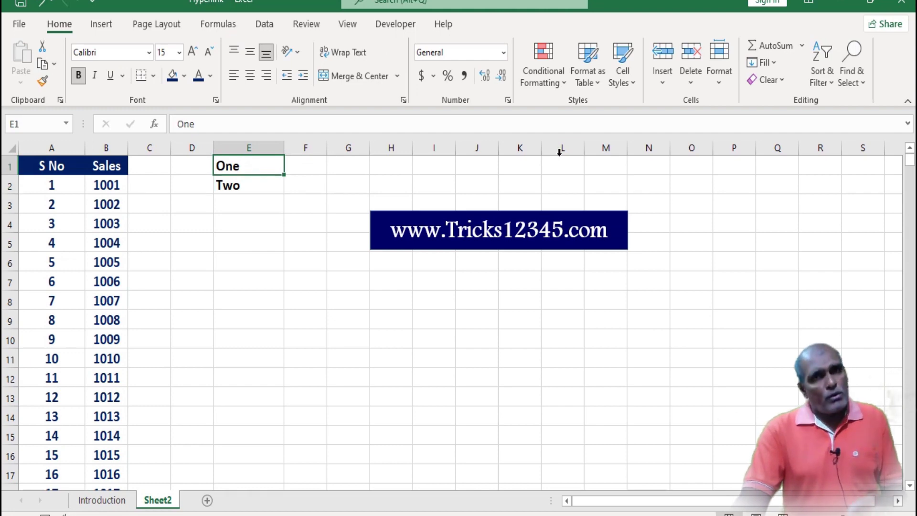
# - Link E1's 'One' to the name Sheet2!Fifty with the ScreenTip 'Select Fifty'
pyautogui.click(107, 28)
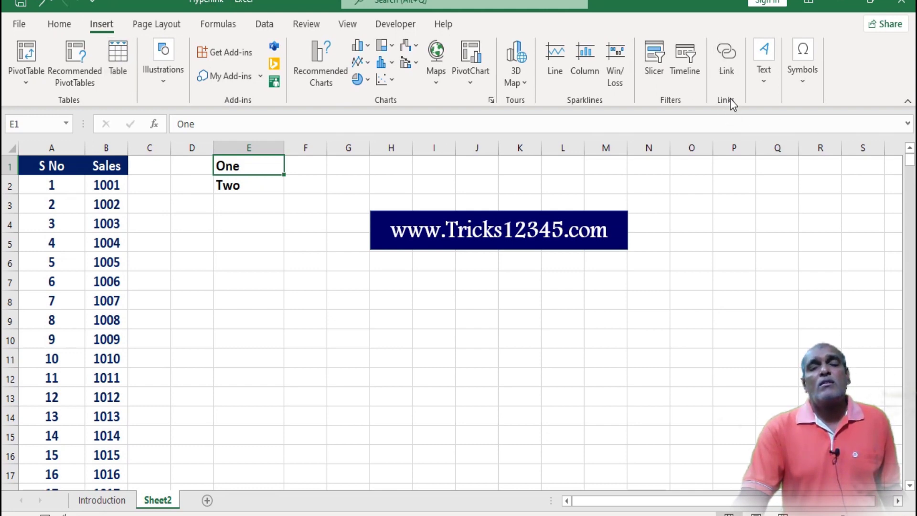
pyautogui.click(726, 60)
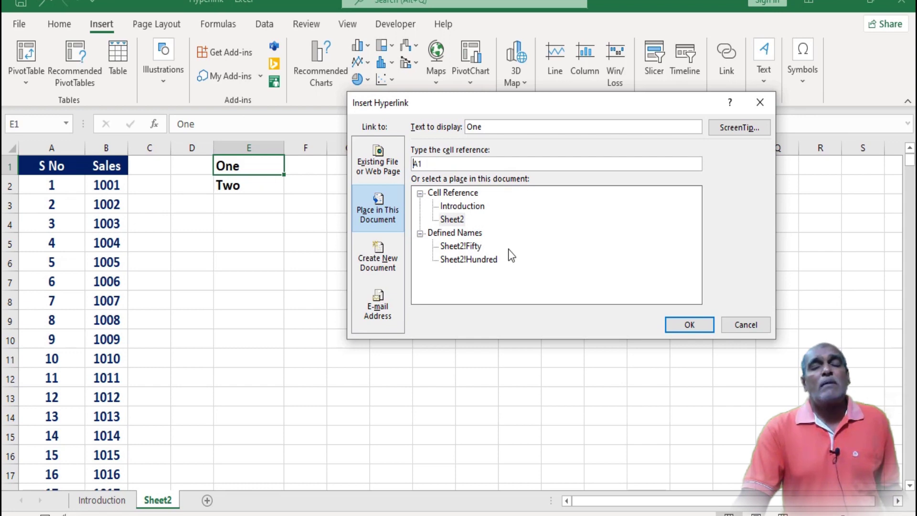
pyautogui.click(462, 248)
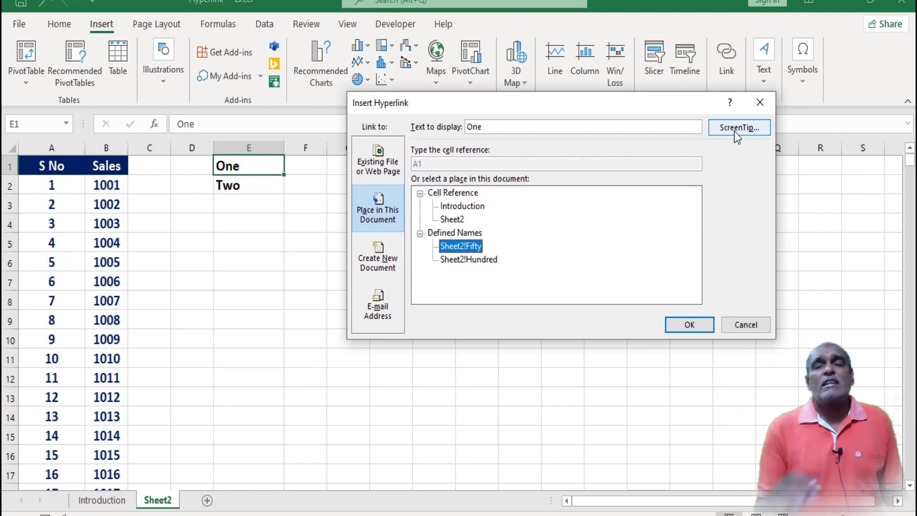
pyautogui.click(734, 128)
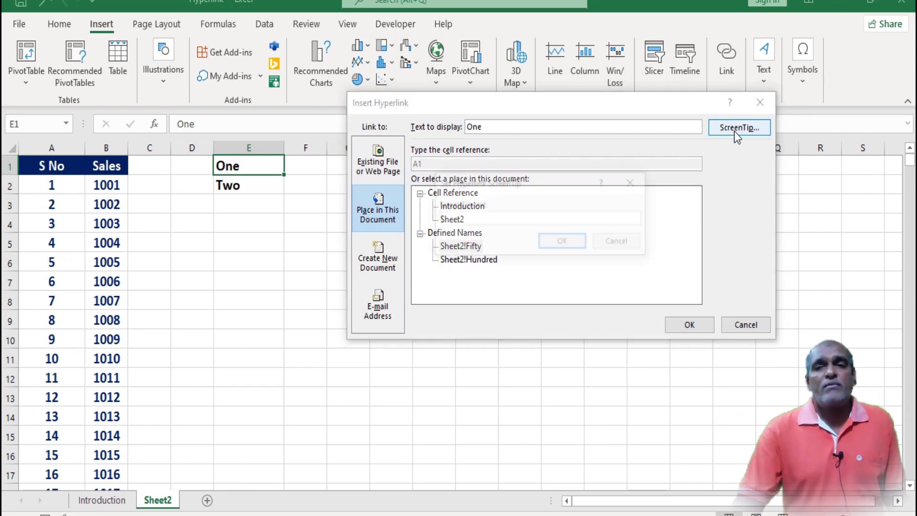
pyautogui.write('Select')
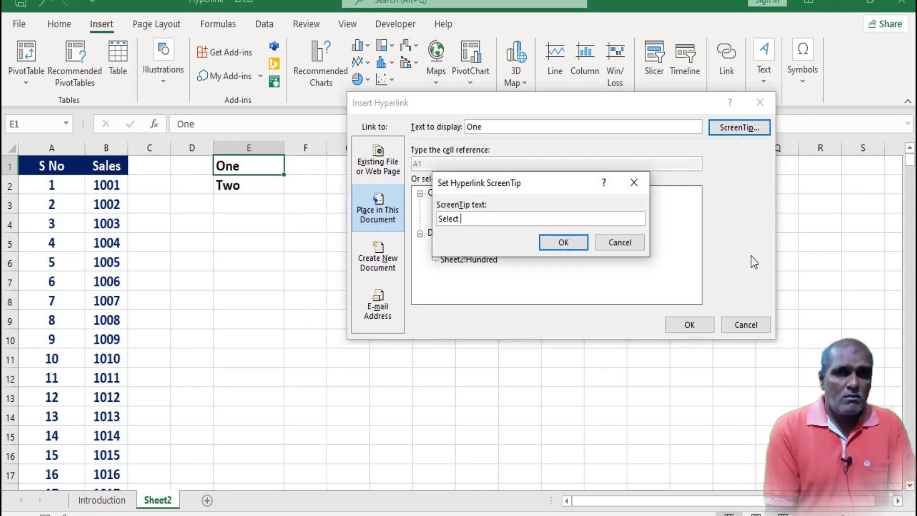
pyautogui.write(' Fifty')
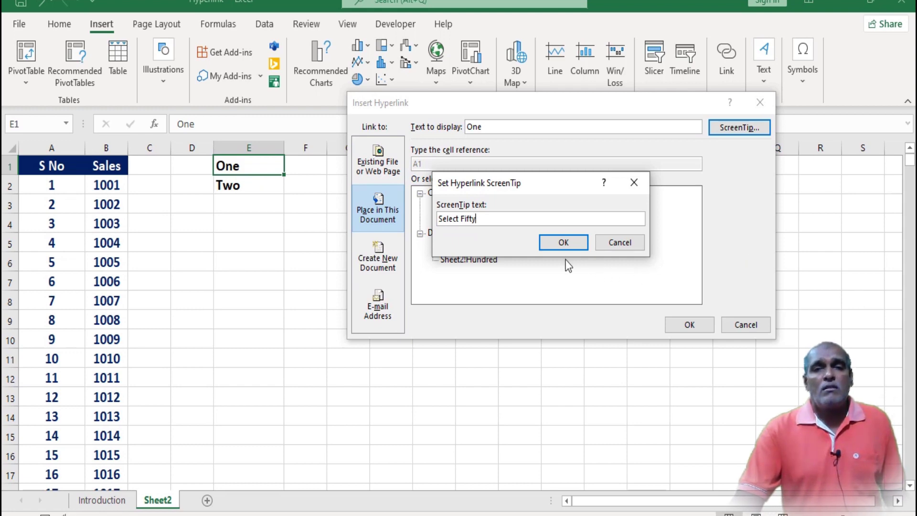
pyautogui.click(560, 246)
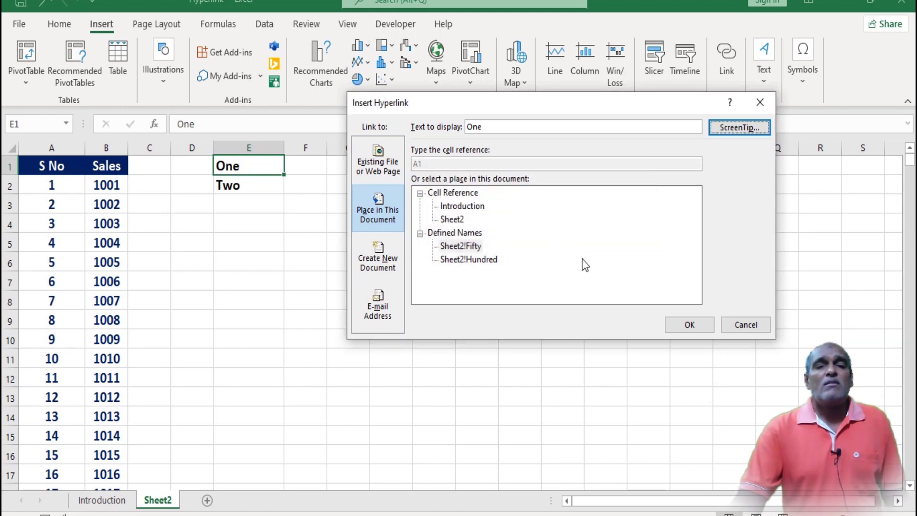
pyautogui.click(688, 326)
pyautogui.click(259, 263)
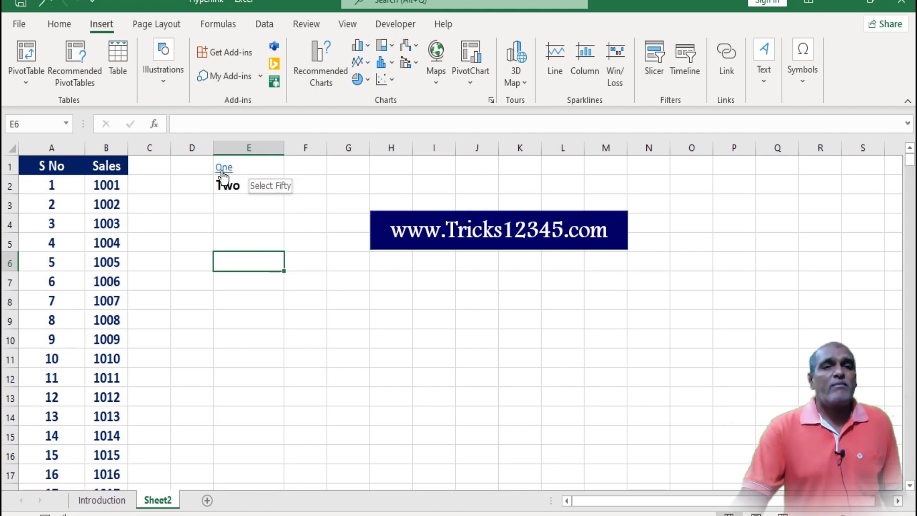
# - Follow the One link to confirm it jumps to A51 (Fifty), then scroll back up
pyautogui.click(222, 171)
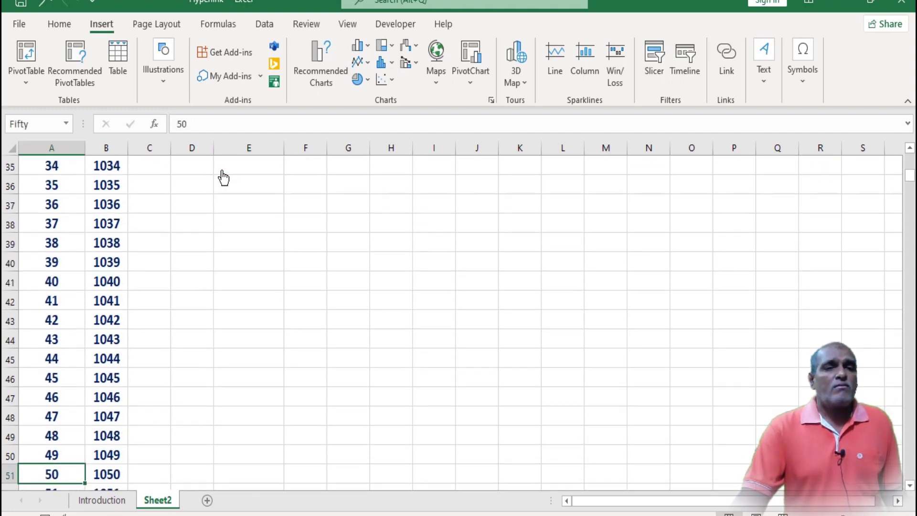
pyautogui.scroll(-2, 277, 323)
pyautogui.scroll(-2, 277, 323)
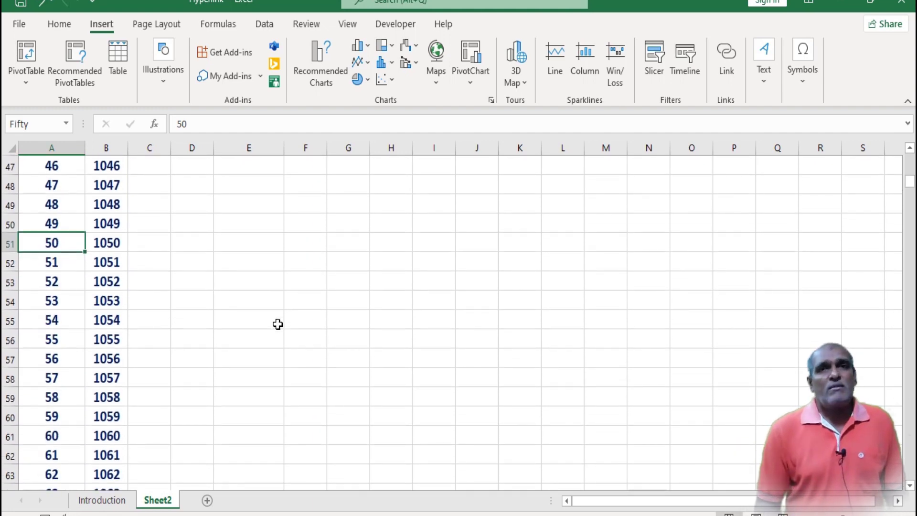
pyautogui.scroll(3, 331, 344)
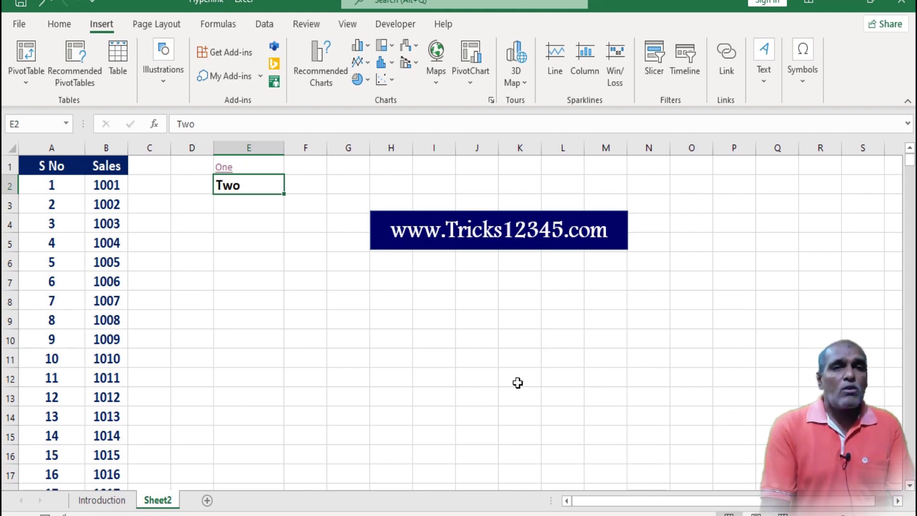
pyautogui.hotkey('ctrl', 'k')
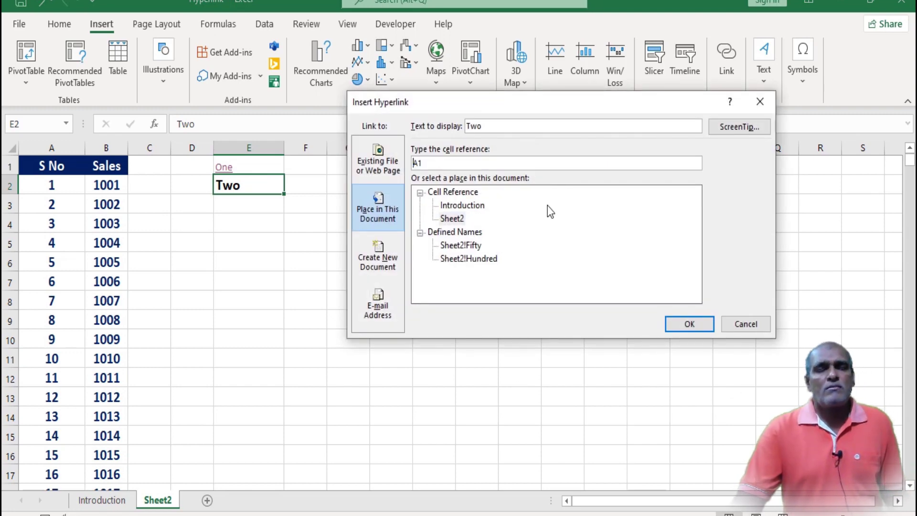
# - Link E2's 'Two' to Sheet2!Hundred with the ScreenTip 'Move to Hundred'
pyautogui.click(739, 126)
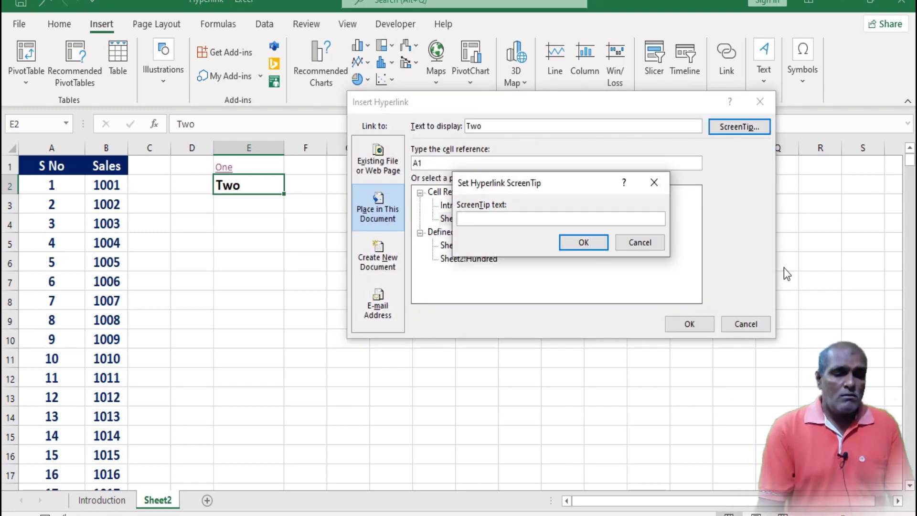
pyautogui.write('Move to Hundred')
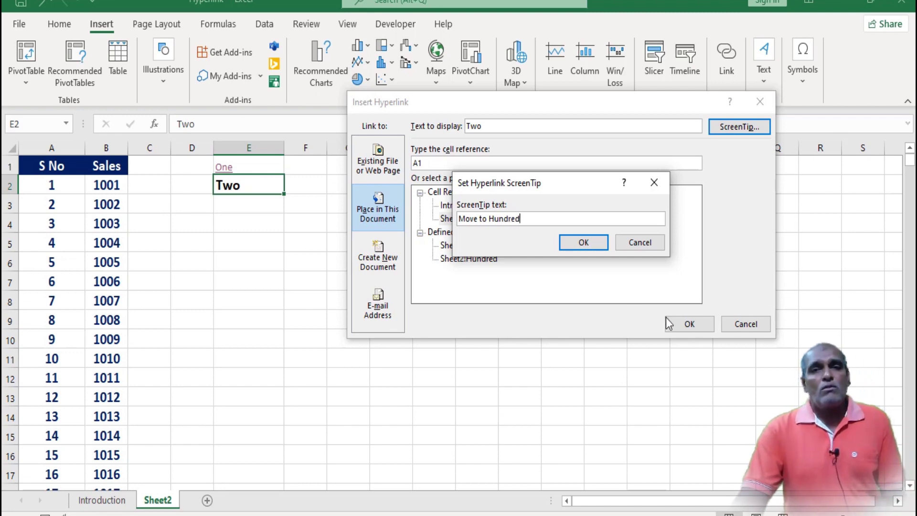
pyautogui.click(578, 244)
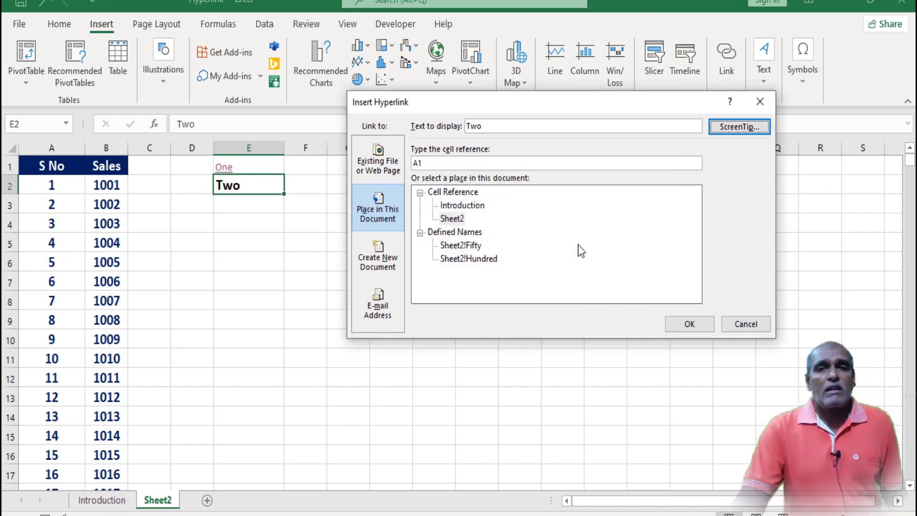
pyautogui.click(526, 258)
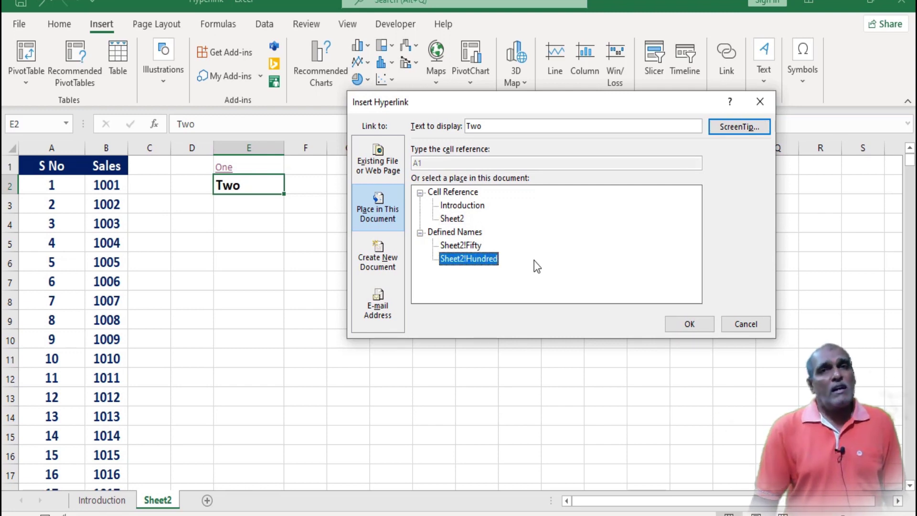
pyautogui.click(689, 323)
# - Follow the Two link to A101, then return to the top and select E1:E2
pyautogui.click(317, 305)
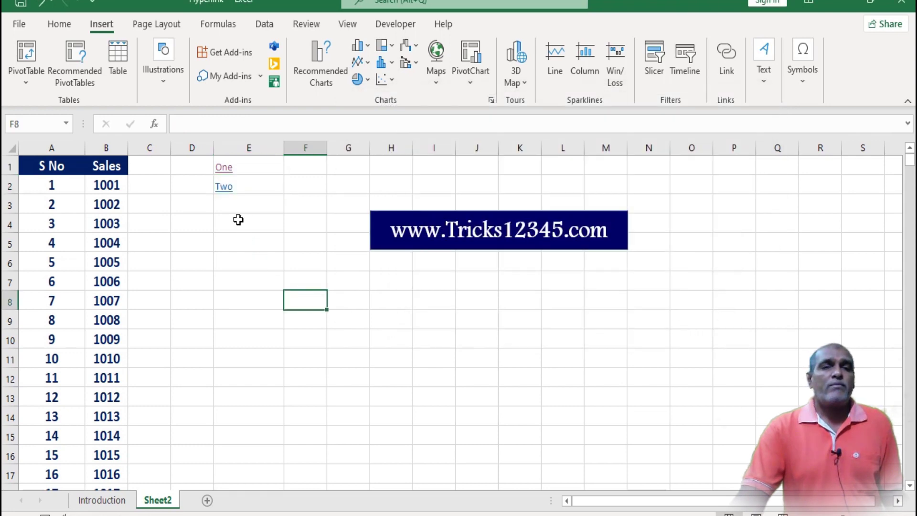
pyautogui.click(225, 193)
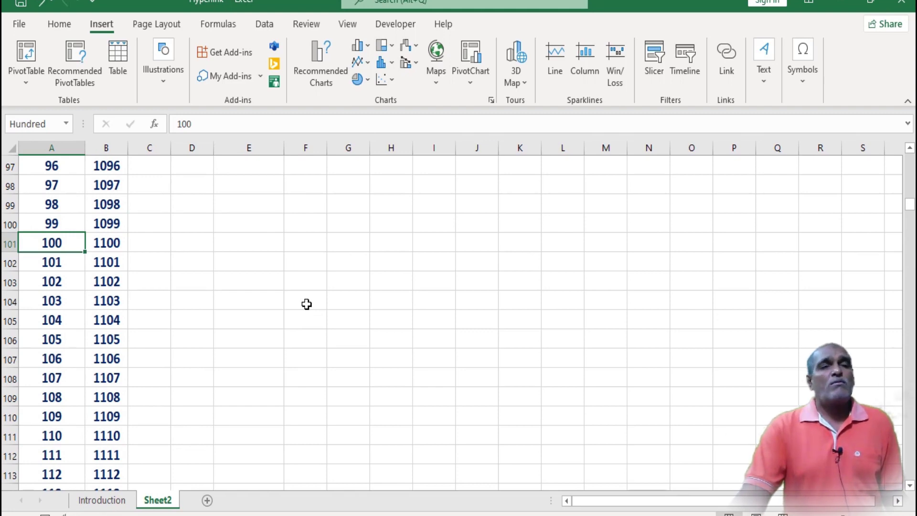
pyautogui.hotkey('ctrl', 'Home')
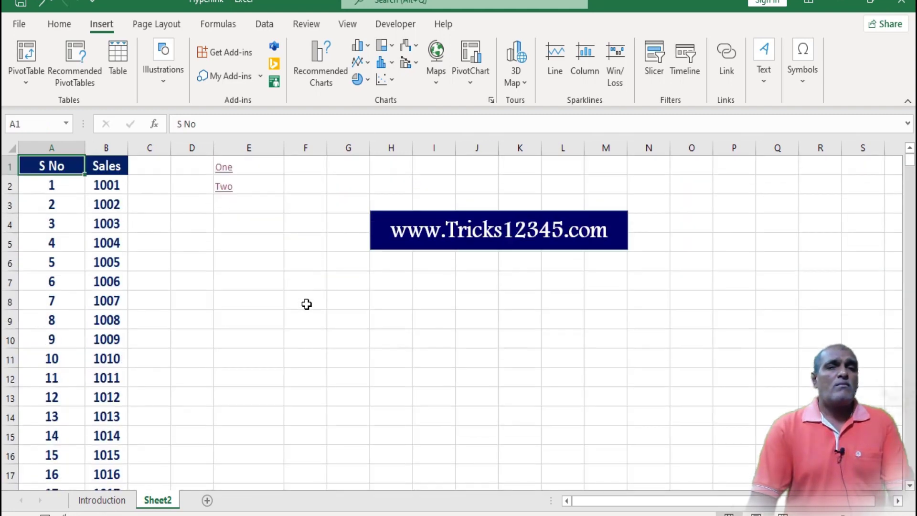
pyautogui.press('Right')
pyautogui.press('Right')
pyautogui.press('Right')
pyautogui.press('Right')
pyautogui.hotkey('shift', 'Down')
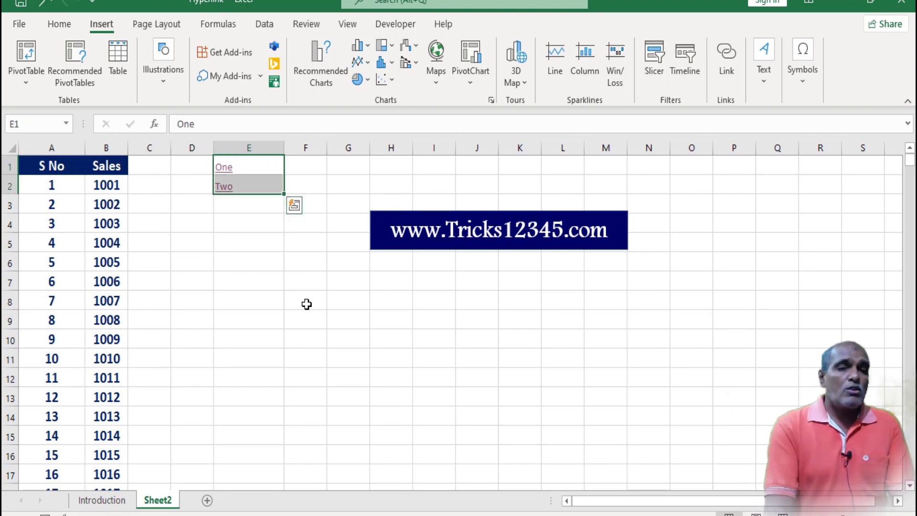
pyautogui.click(318, 220)
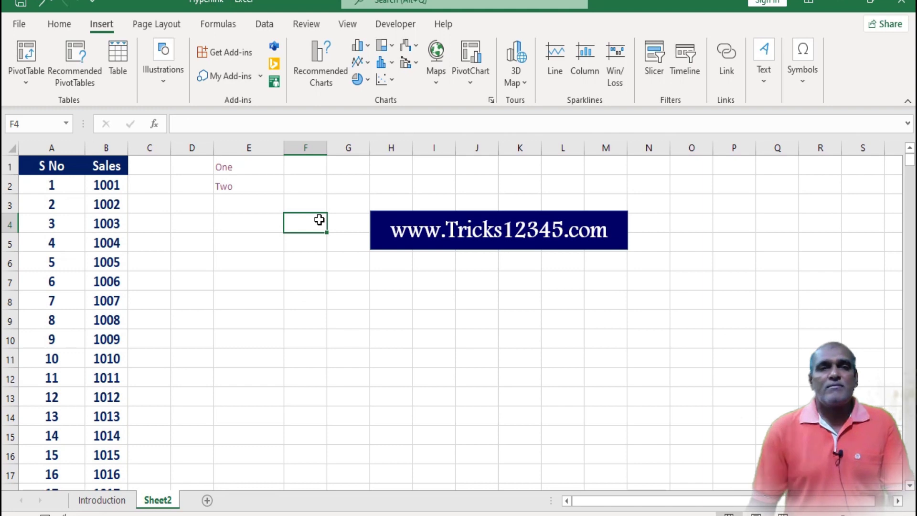
pyautogui.click(306, 171)
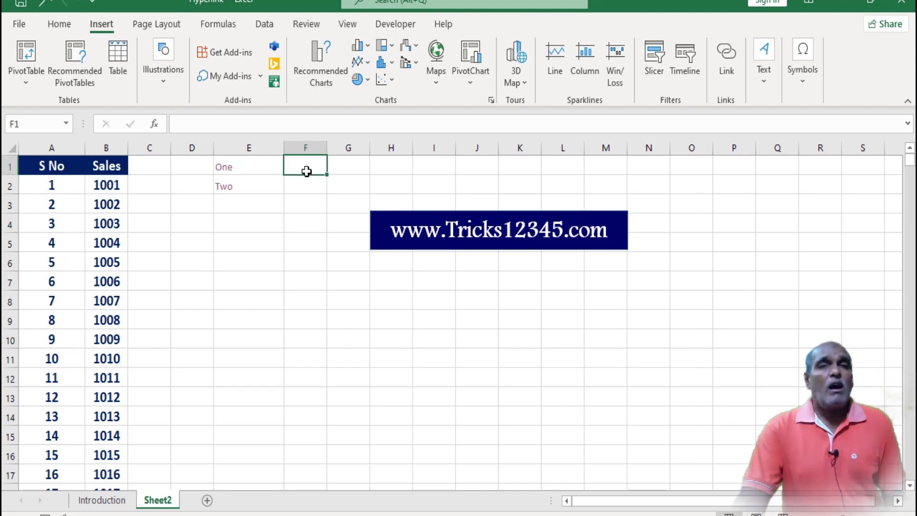
# - Remove the hyperlink from 'One' in E1 through Edit Hyperlink
pyautogui.click(244, 167)
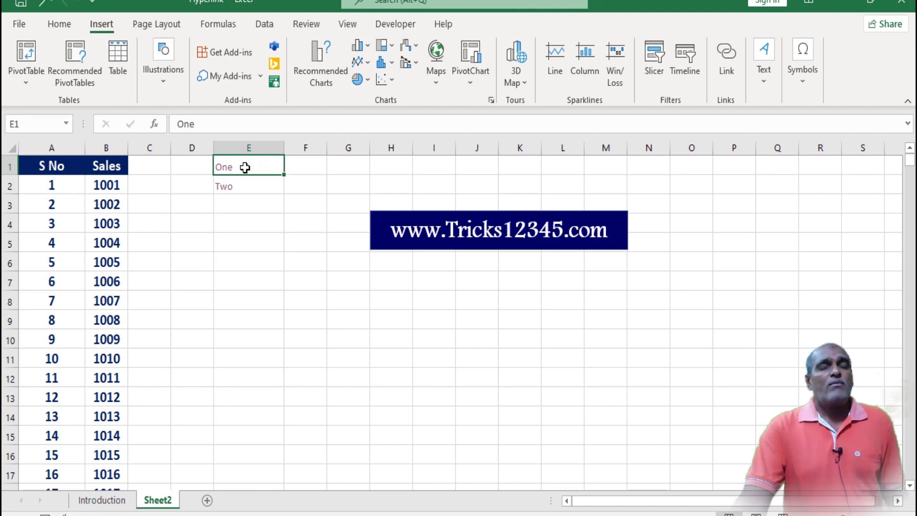
pyautogui.rightClick(244, 167)
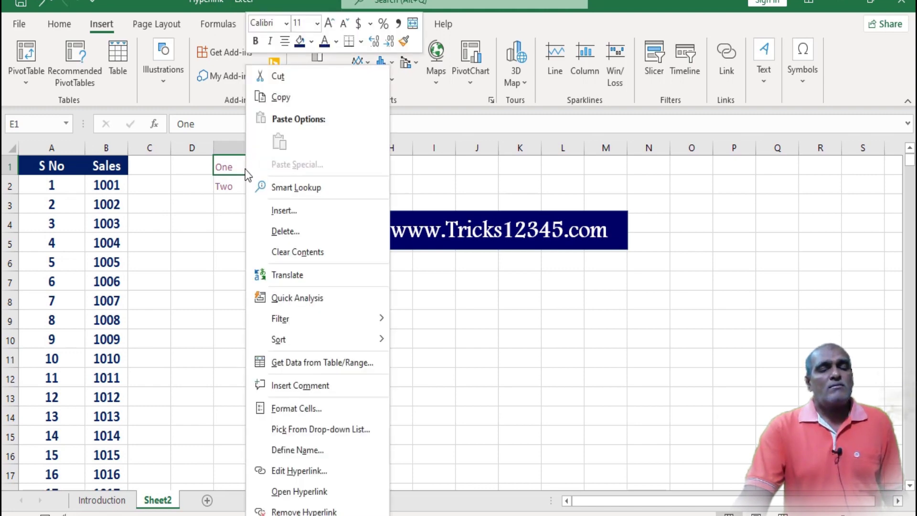
pyautogui.click(345, 472)
pyautogui.moveTo(345, 287); pyautogui.dragTo(463, 85)
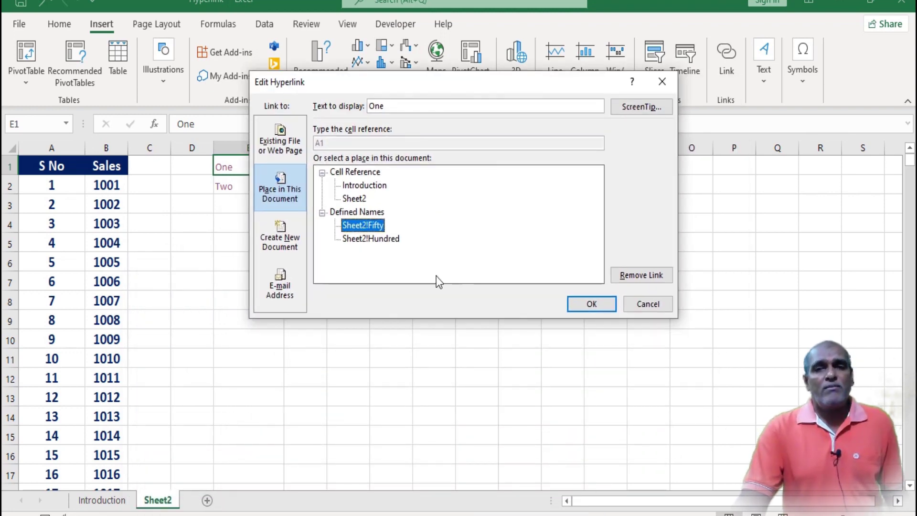
pyautogui.click(623, 280)
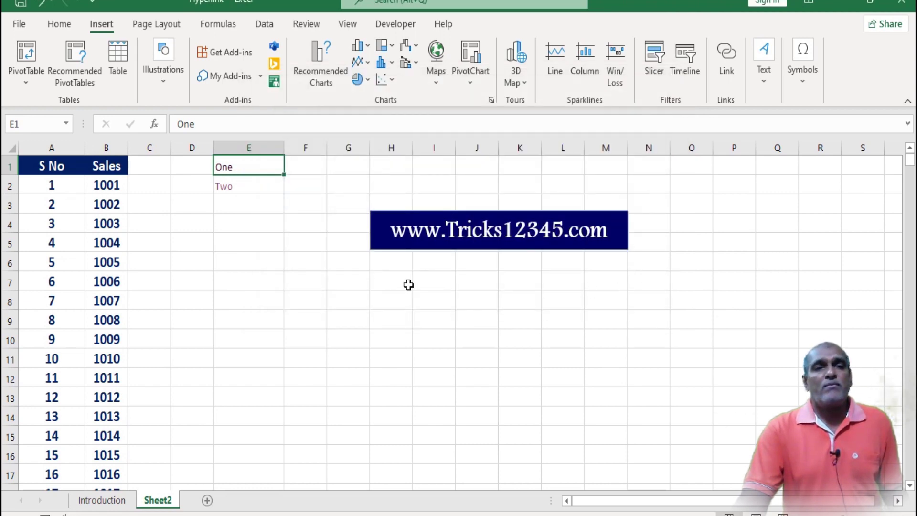
pyautogui.click(319, 278)
# - Remove the hyperlink from 'Two' in E2 as well
pyautogui.click(224, 167)
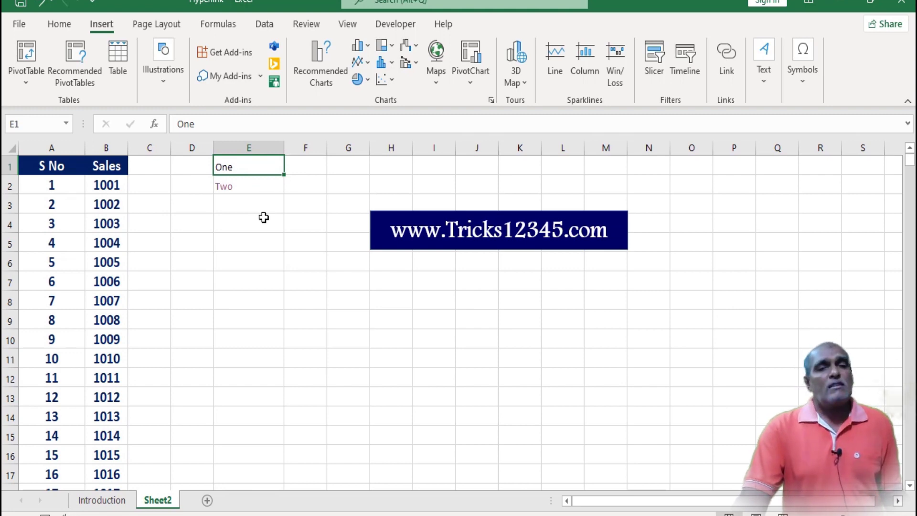
pyautogui.press('Down')
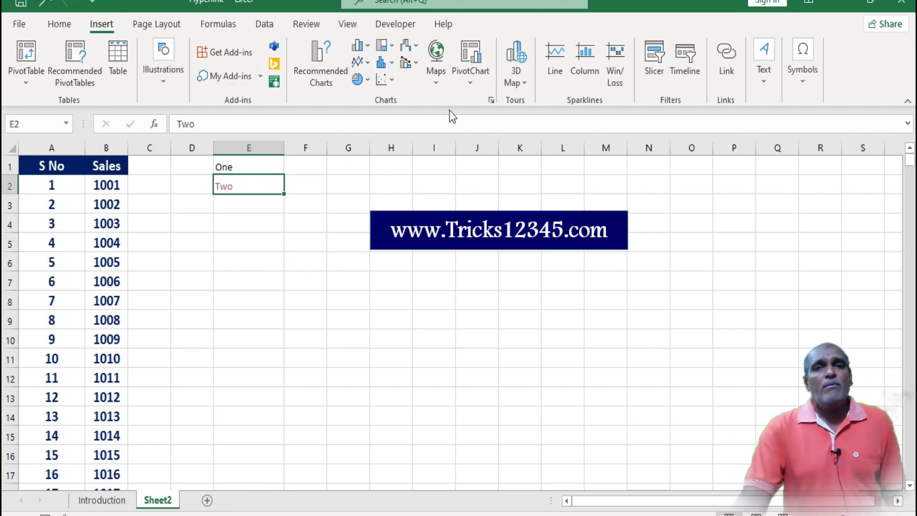
pyautogui.click(725, 74)
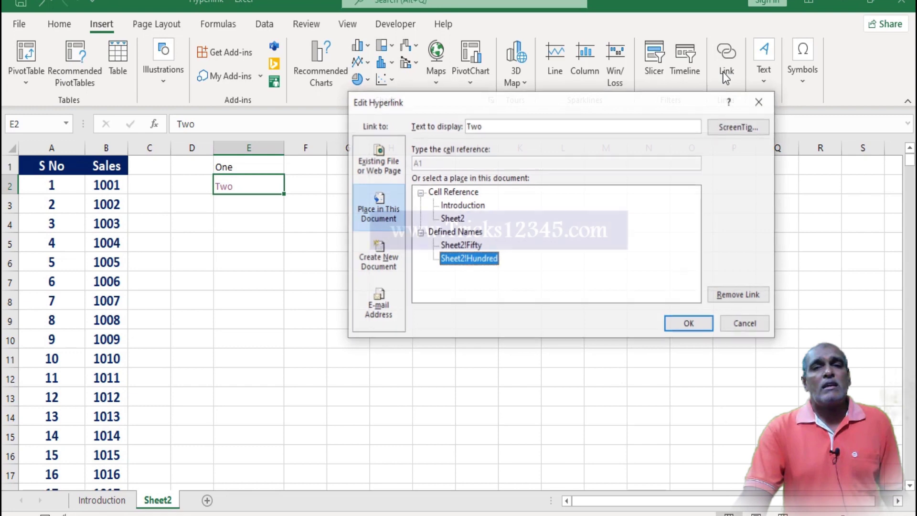
pyautogui.click(728, 295)
pyautogui.click(251, 282)
pyautogui.click(264, 240)
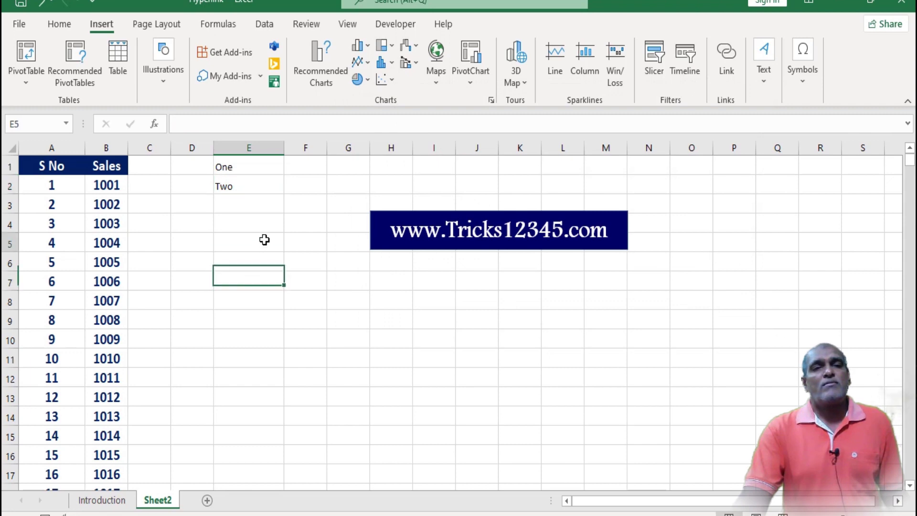
# - On the new Sheet3, enter 'New Tab' in cell G5
pyautogui.click(294, 211)
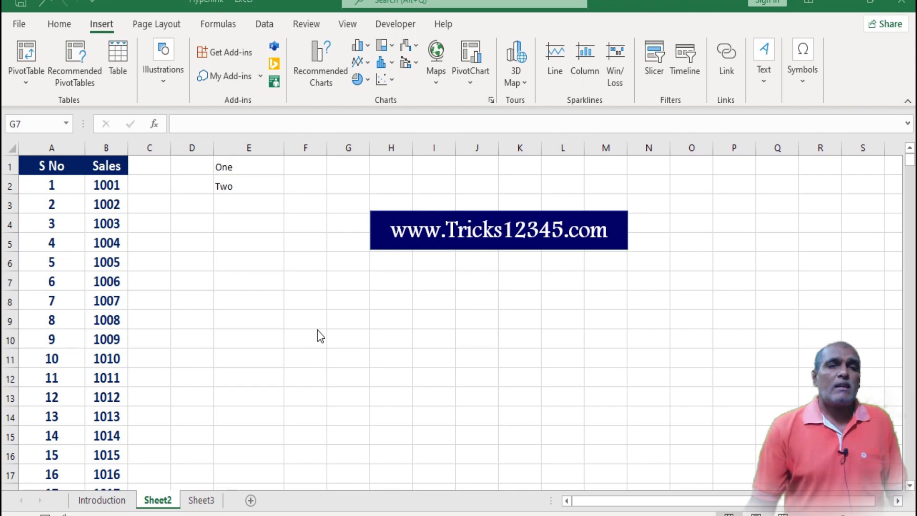
pyautogui.click(200, 500)
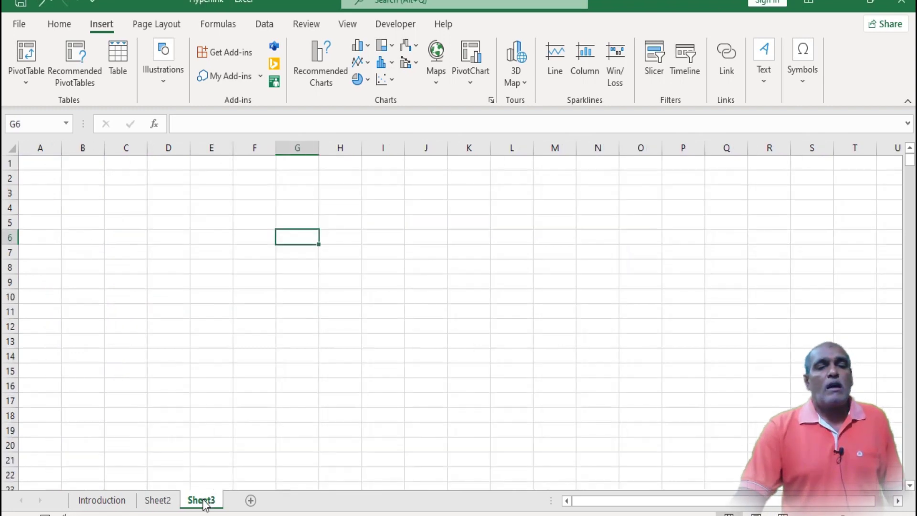
pyautogui.click(228, 271)
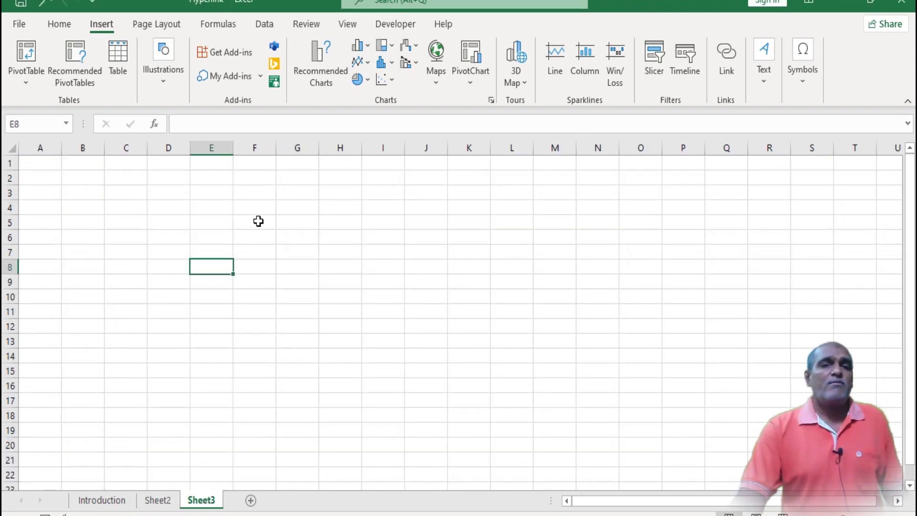
pyautogui.click(258, 221)
pyautogui.click(317, 227)
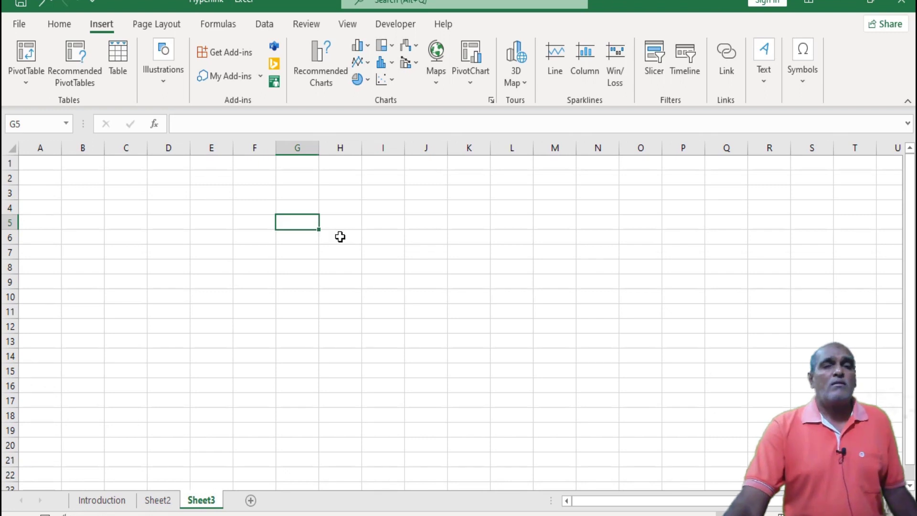
pyautogui.write('New Tab')
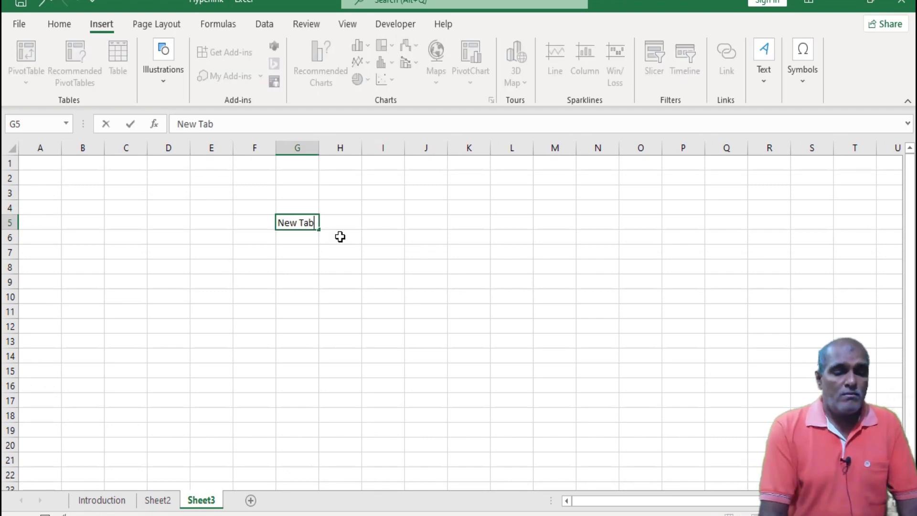
pyautogui.press('Return')
pyautogui.press('Up')
# - Set G5's font size to 15 and widen column G to fit it
pyautogui.click(60, 23)
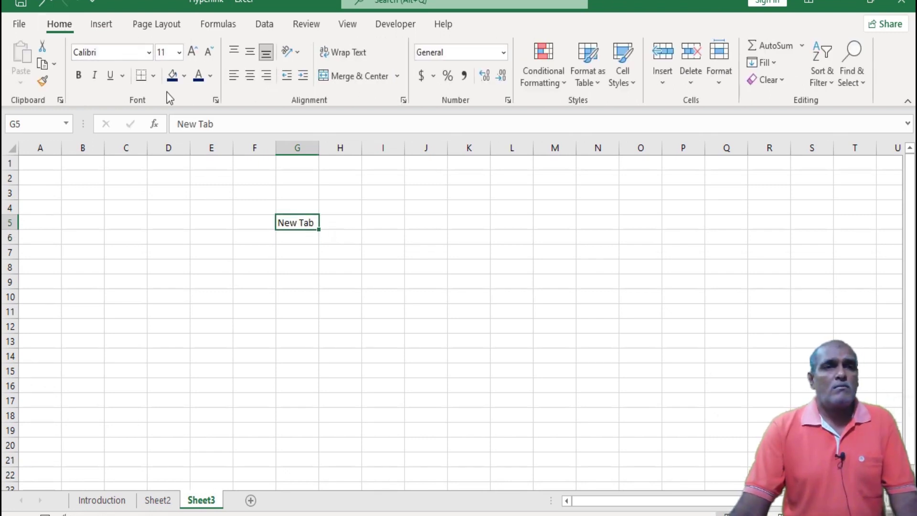
pyautogui.click(165, 52)
pyautogui.write('15')
pyautogui.press('Return')
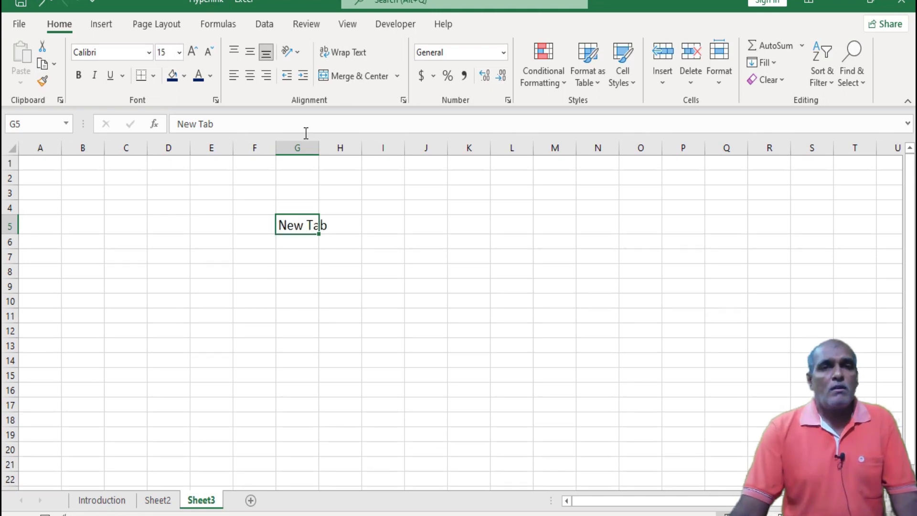
pyautogui.moveTo(318, 148); pyautogui.dragTo(359, 147)
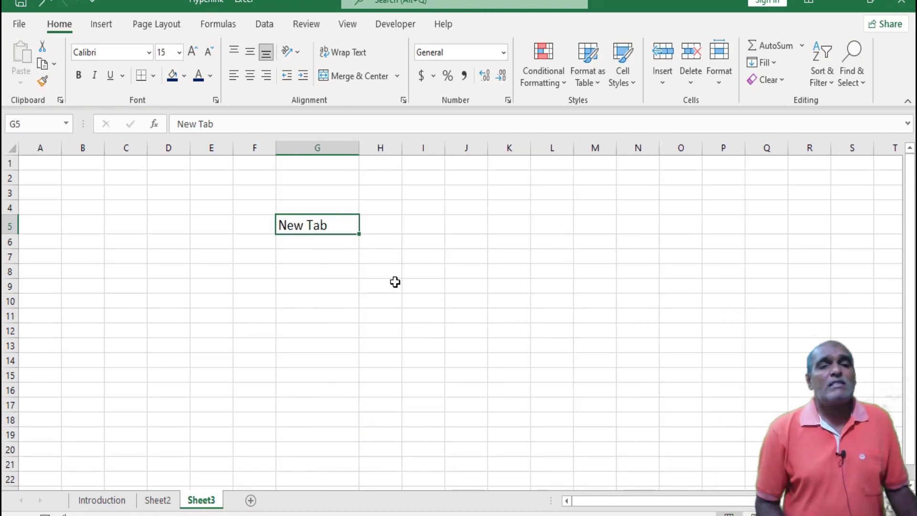
pyautogui.hotkey('alt', 'm')
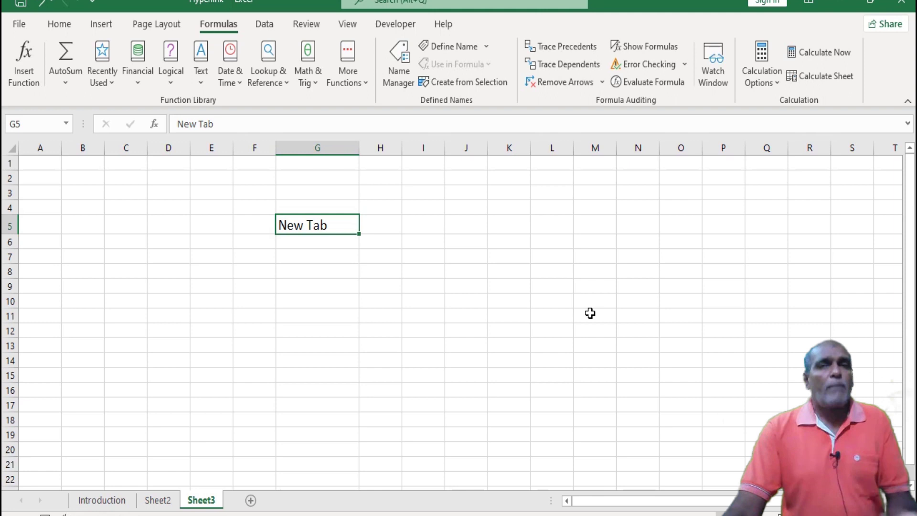
# - Define a workbook-scoped name NewData referring to Sheet3 cell G5 in Name Manager
pyautogui.click(391, 68)
pyautogui.click(405, 90)
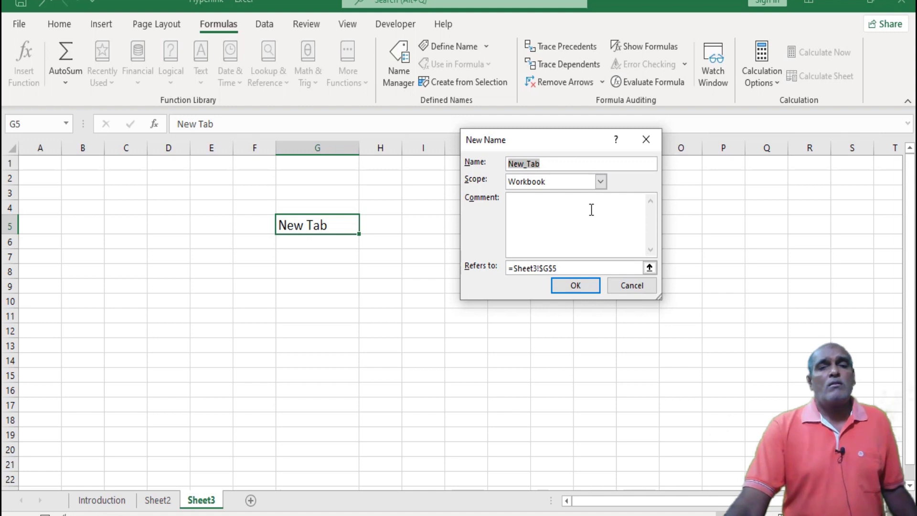
pyautogui.write('NewD')
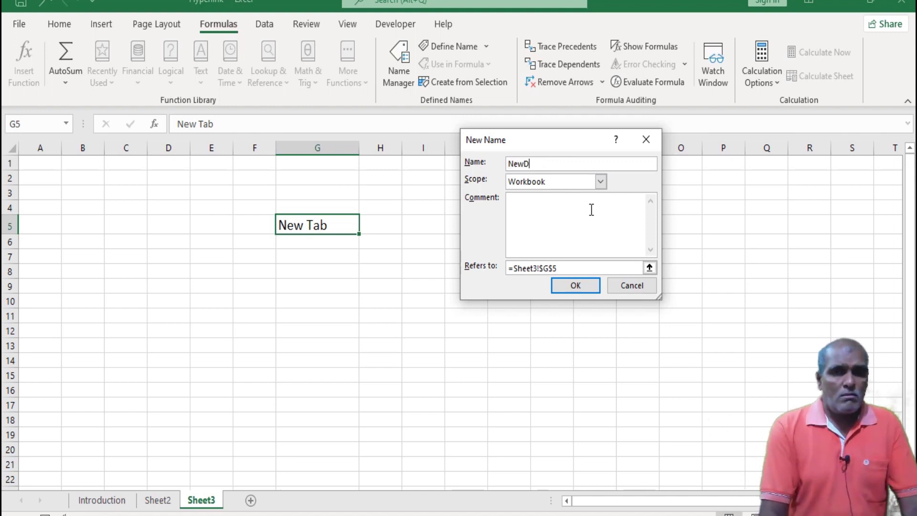
pyautogui.write('ata')
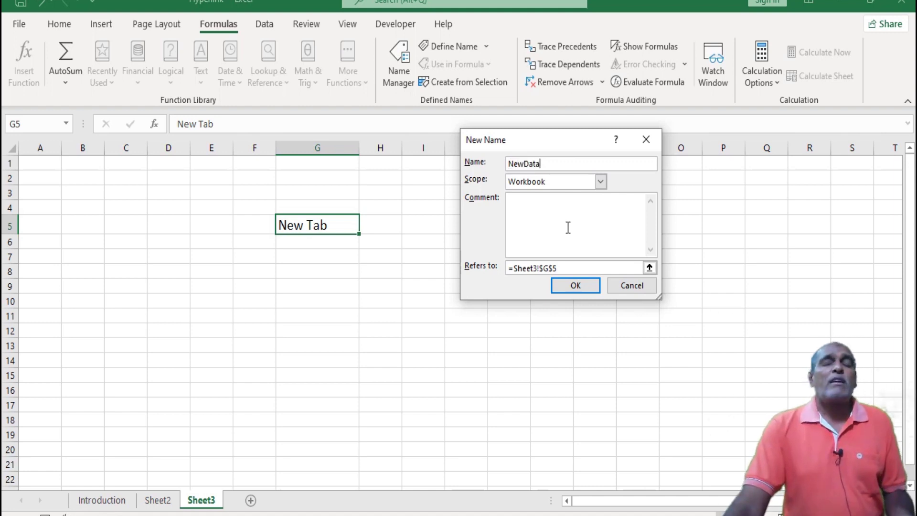
pyautogui.click(600, 181)
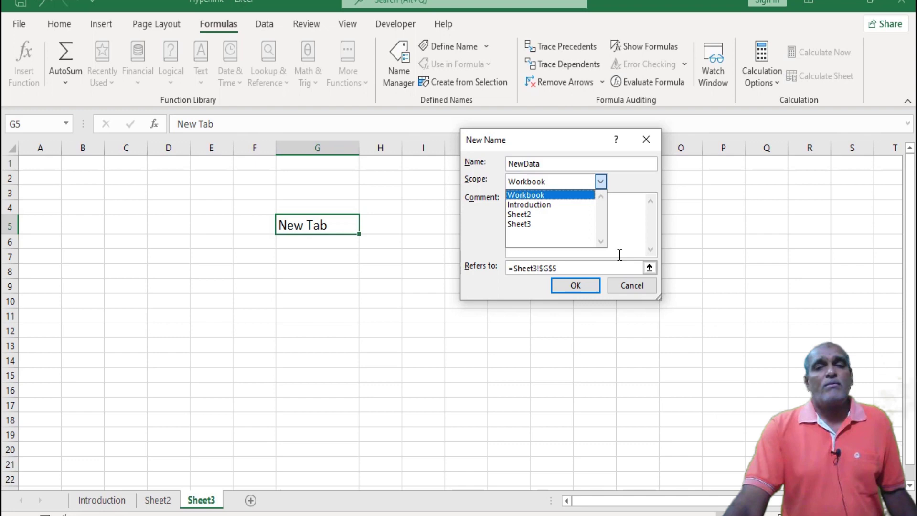
pyautogui.click(633, 224)
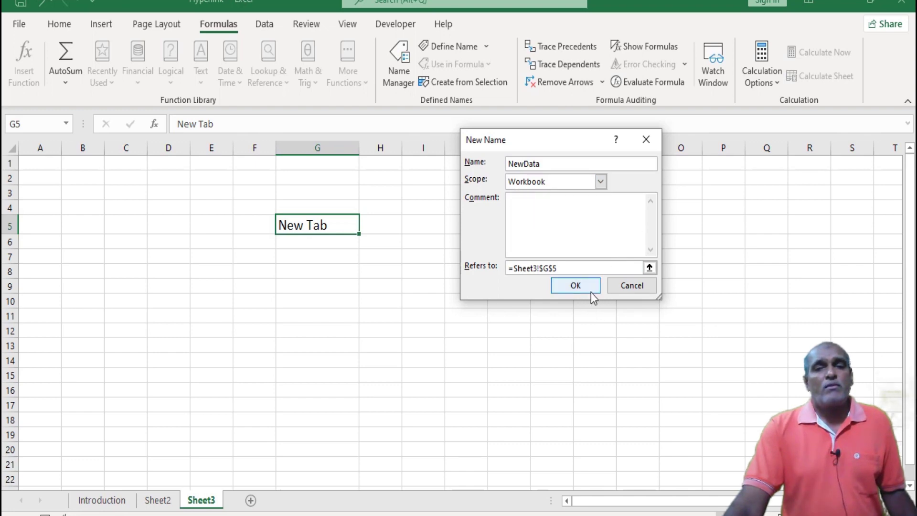
pyautogui.click(576, 286)
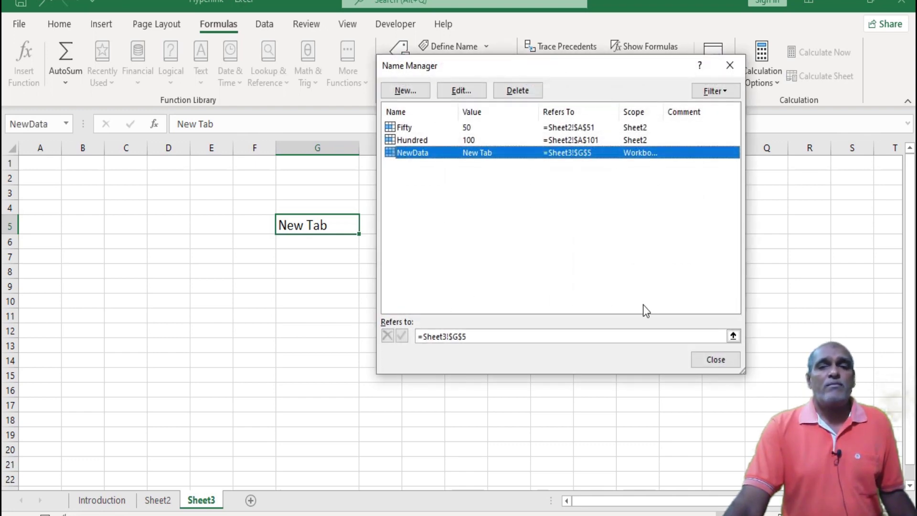
pyautogui.click(702, 359)
pyautogui.click(435, 332)
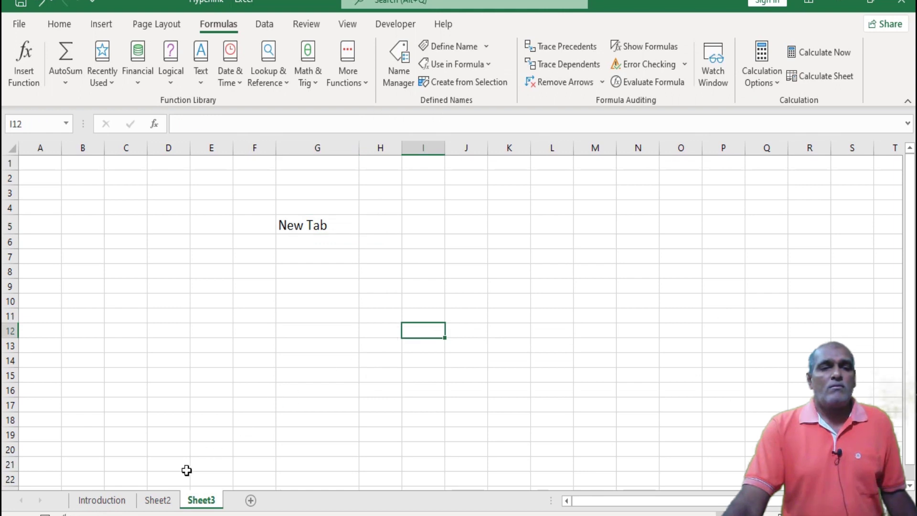
# - On Sheet2, start a hyperlink on cell E1 'One' with ScreenTip 'Next Sheet'
pyautogui.click(160, 499)
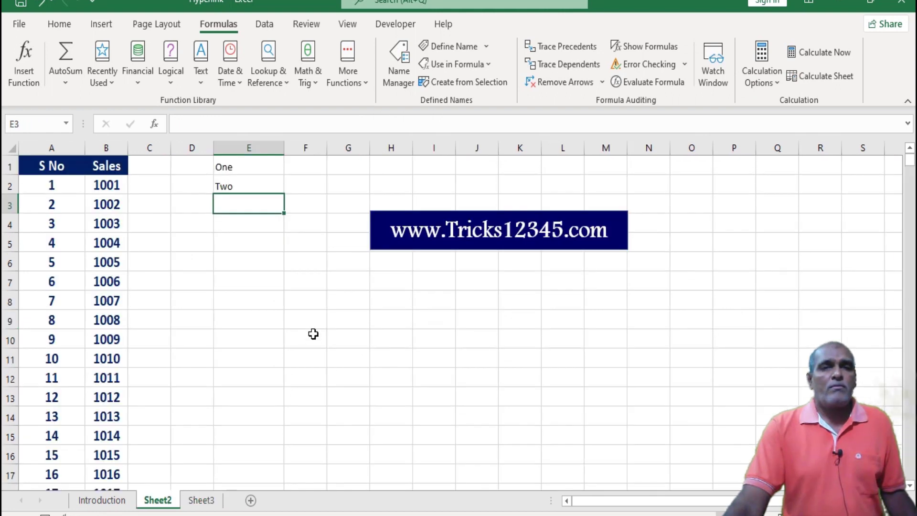
pyautogui.moveTo(242, 178); pyautogui.dragTo(246, 168)
pyautogui.click(248, 168)
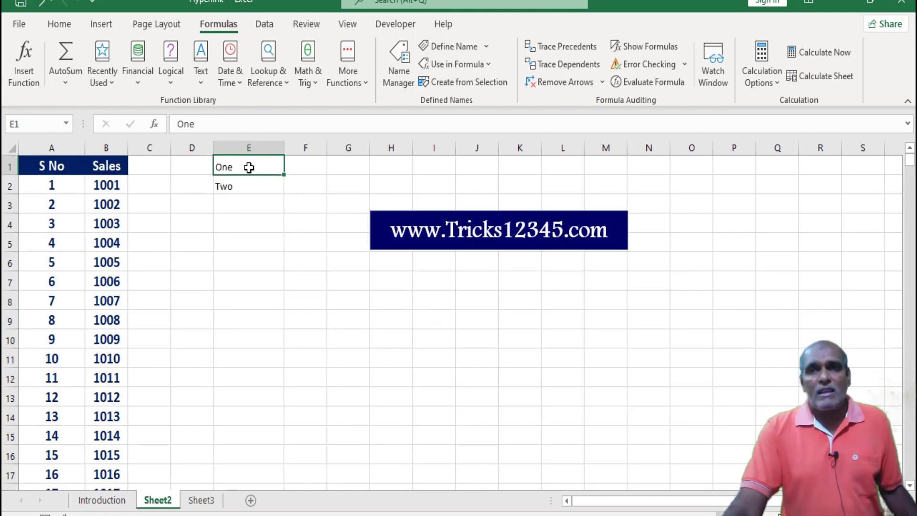
pyautogui.click(102, 26)
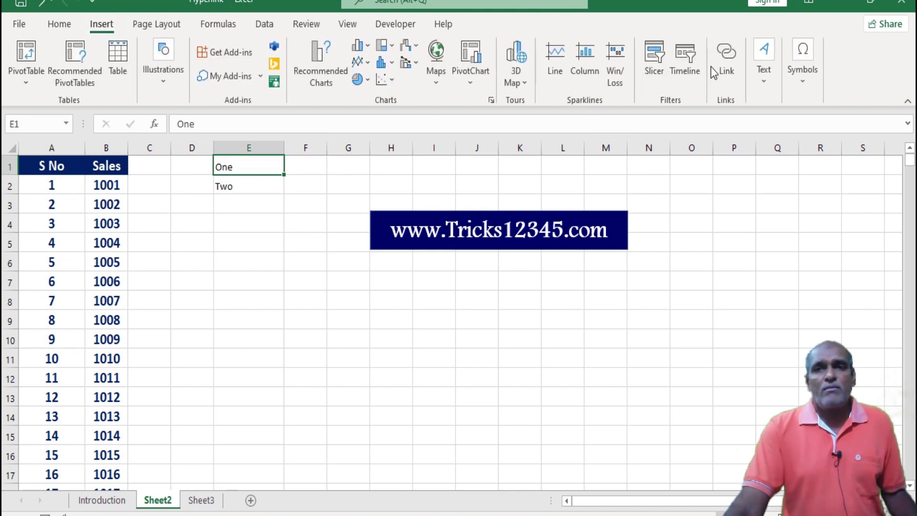
pyautogui.click(725, 52)
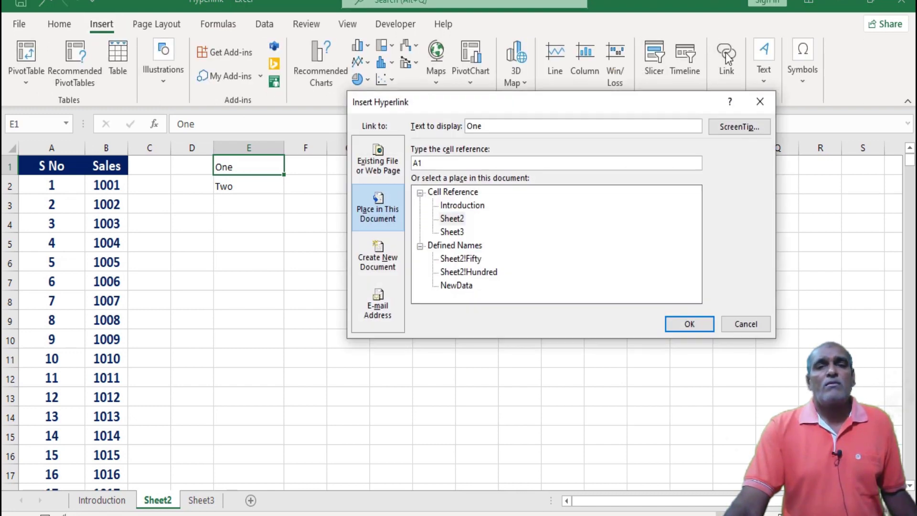
pyautogui.click(727, 128)
pyautogui.write('Next She')
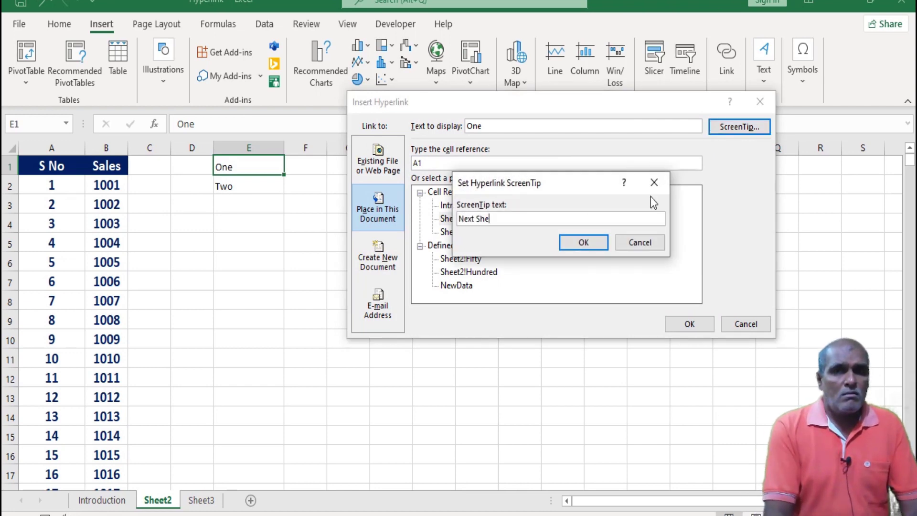
pyautogui.write('et')
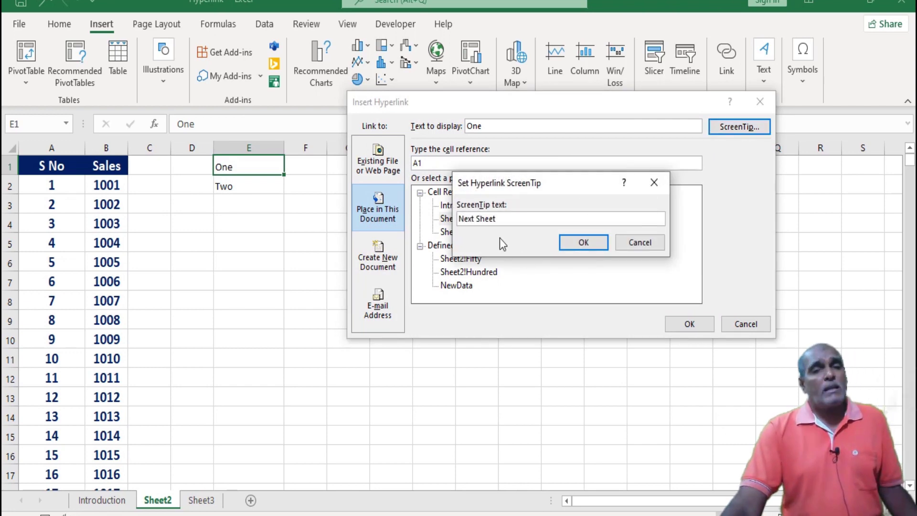
pyautogui.click(563, 244)
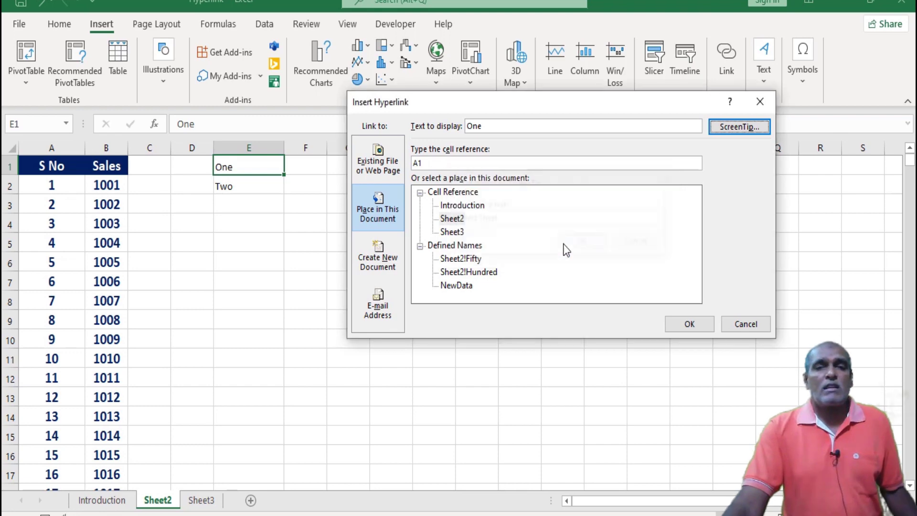
# - Target the hyperlink at the defined name NewData and confirm it
pyautogui.click(457, 286)
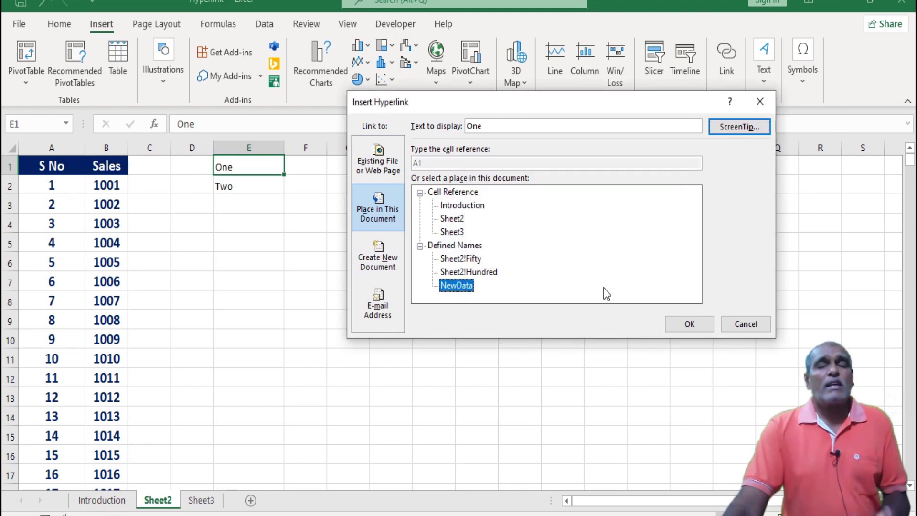
pyautogui.click(674, 322)
pyautogui.click(356, 317)
pyautogui.click(260, 258)
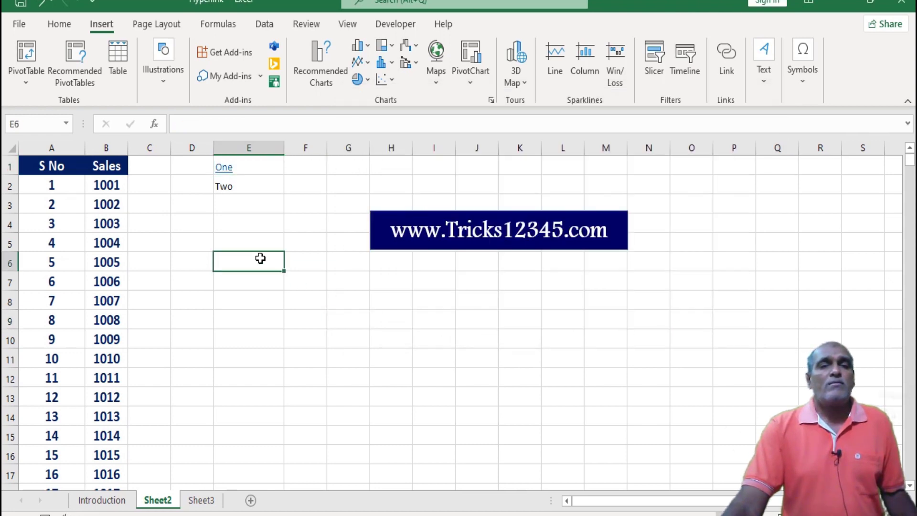
pyautogui.moveTo(223, 169)
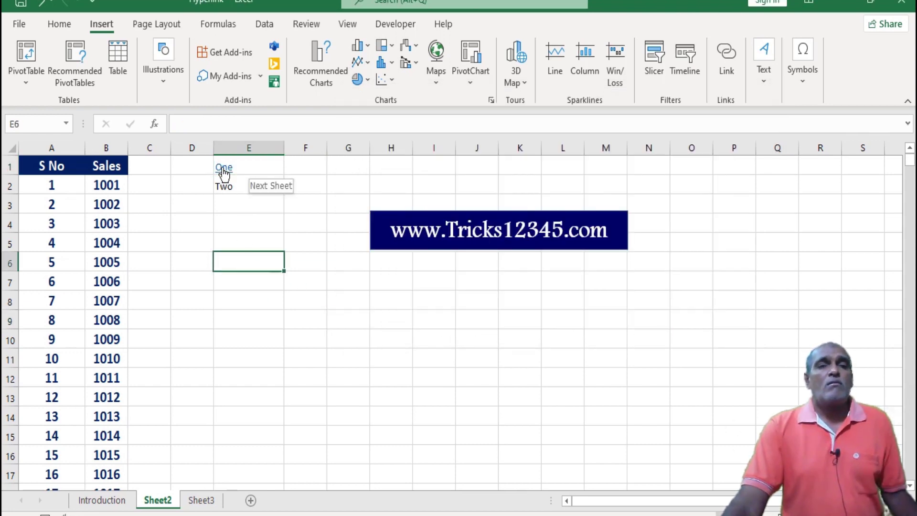
pyautogui.click(224, 170)
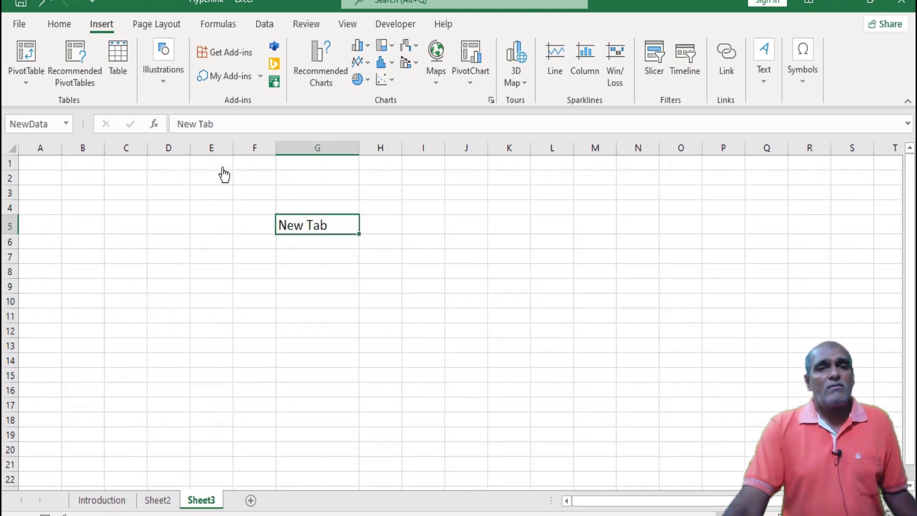
pyautogui.click(380, 232)
pyautogui.click(454, 219)
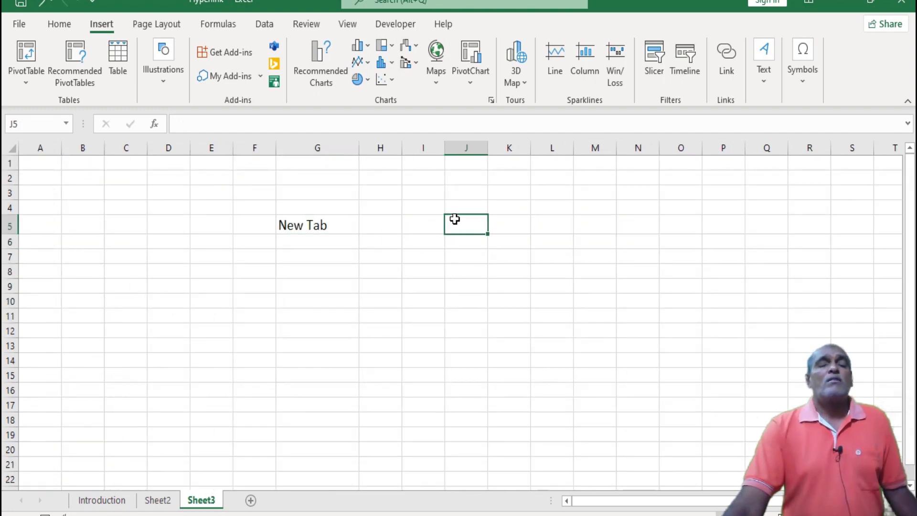